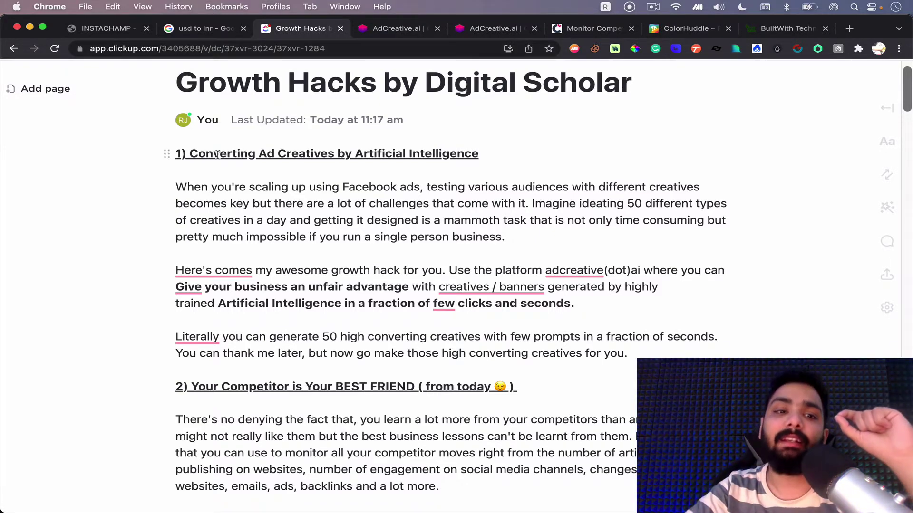
Step: Highlight, then clear, the Converting Ad Creatives heading and the audience-testing sentence in the first hack
{"action": "left_click_drag", "start_coordinate": [189, 153], "coordinate": [356, 155]}
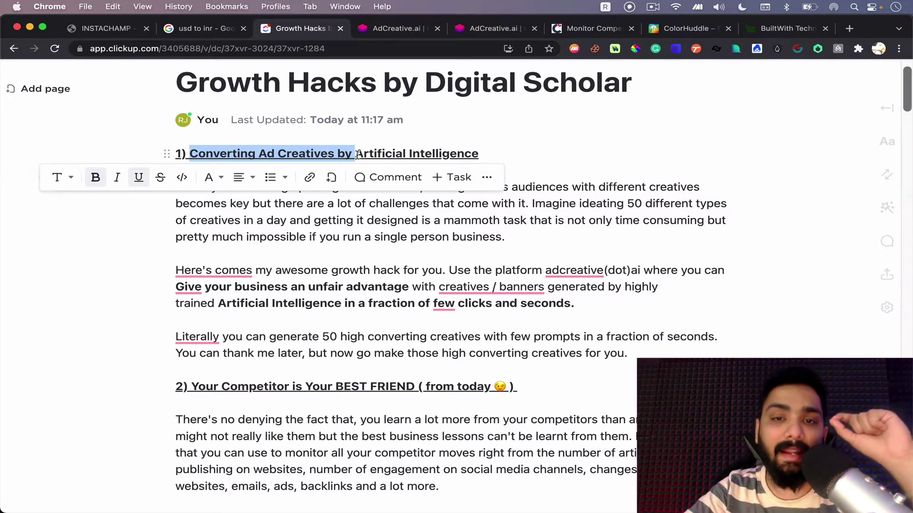
{"action": "left_click", "coordinate": [369, 236]}
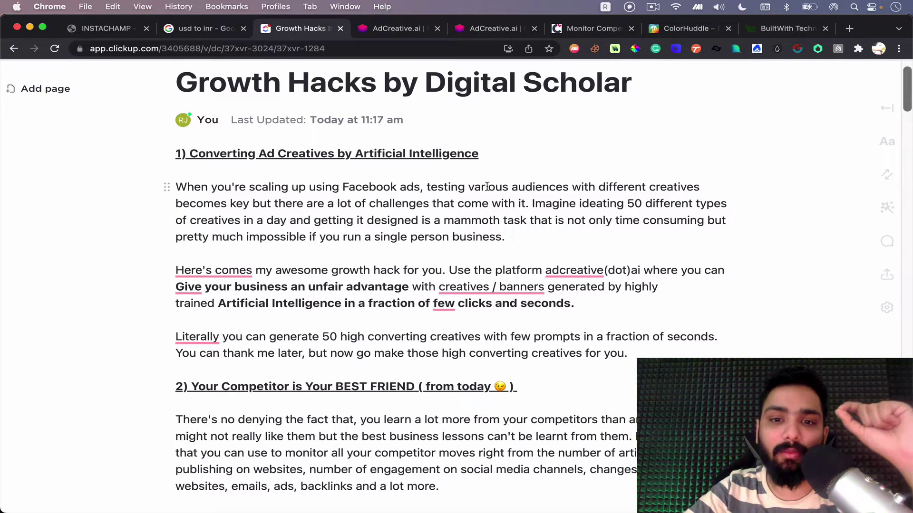
{"action": "left_click_drag", "start_coordinate": [487, 186], "coordinate": [579, 202]}
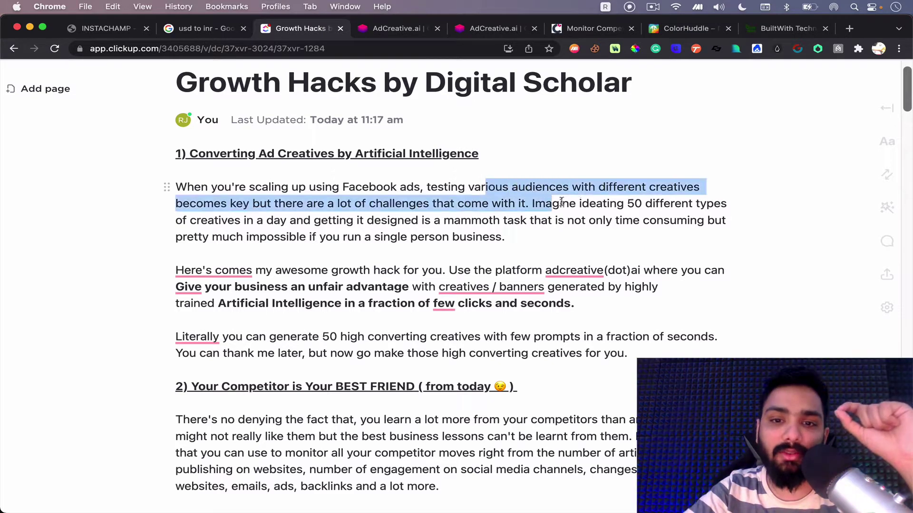
{"action": "left_click", "coordinate": [581, 186]}
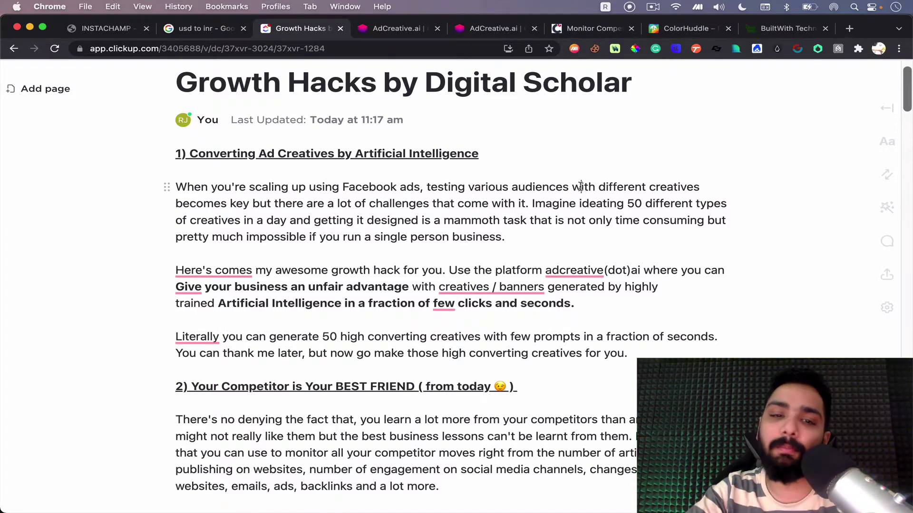
{"action": "left_click", "coordinate": [581, 186]}
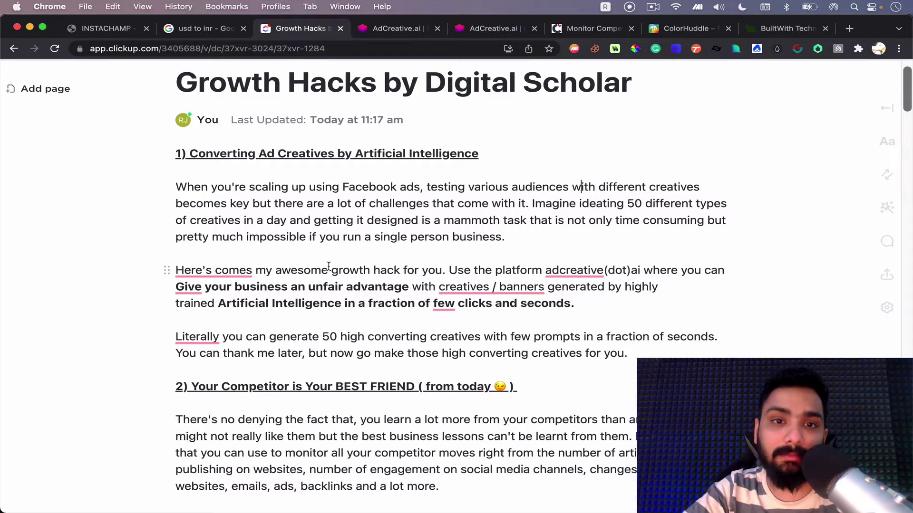
Step: Browse the AdCreative.ai homepage features, then go to Login from the second AdCreative.ai tab
{"action": "left_click", "coordinate": [381, 33]}
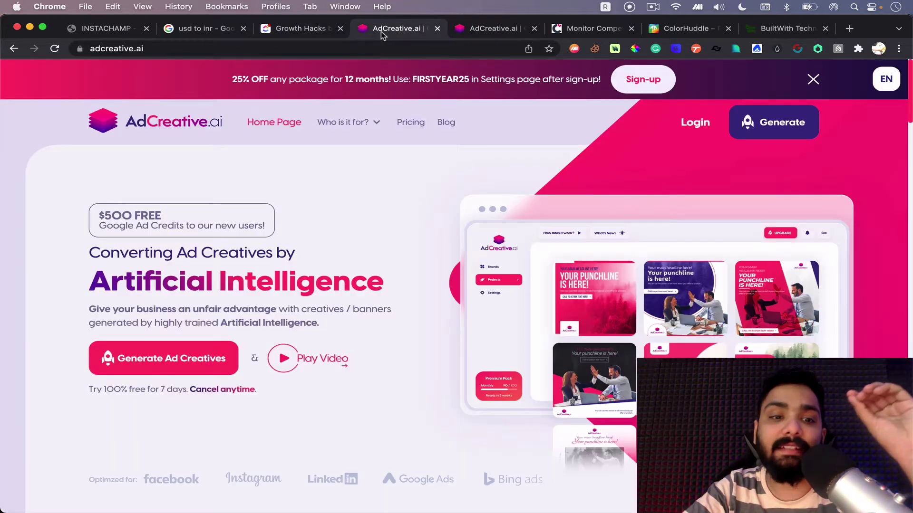
{"action": "scroll", "coordinate": [363, 204], "scroll_direction": "down", "scroll_amount": 1}
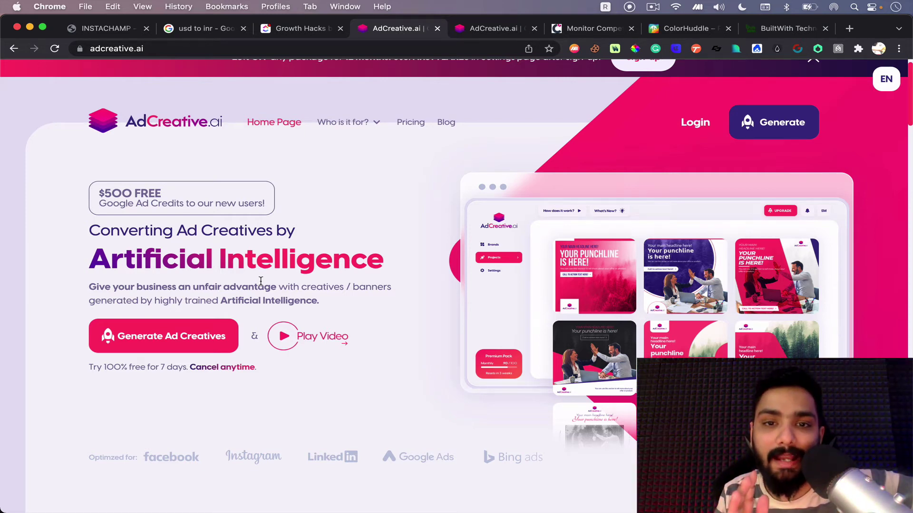
{"action": "scroll", "coordinate": [260, 281], "scroll_direction": "down", "scroll_amount": 1}
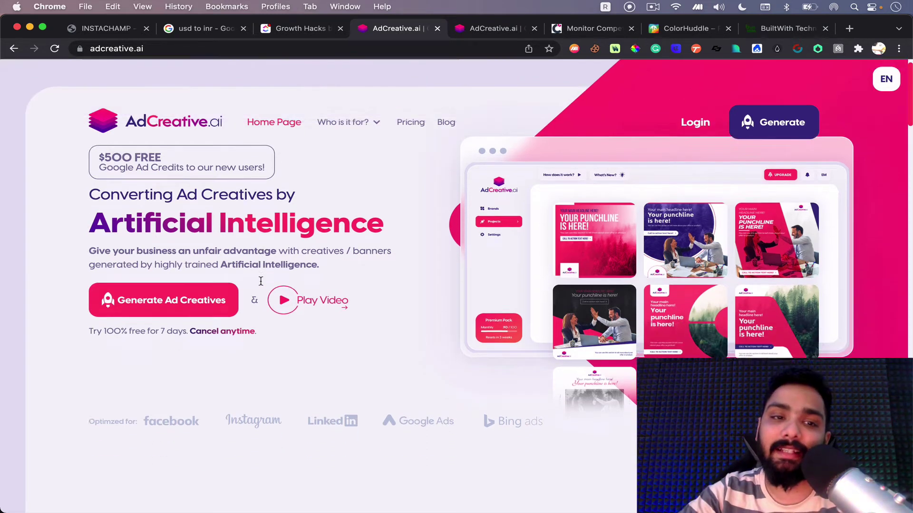
{"action": "scroll", "coordinate": [260, 281], "scroll_direction": "down", "scroll_amount": 5}
{"action": "scroll", "coordinate": [261, 280], "scroll_direction": "down", "scroll_amount": 5}
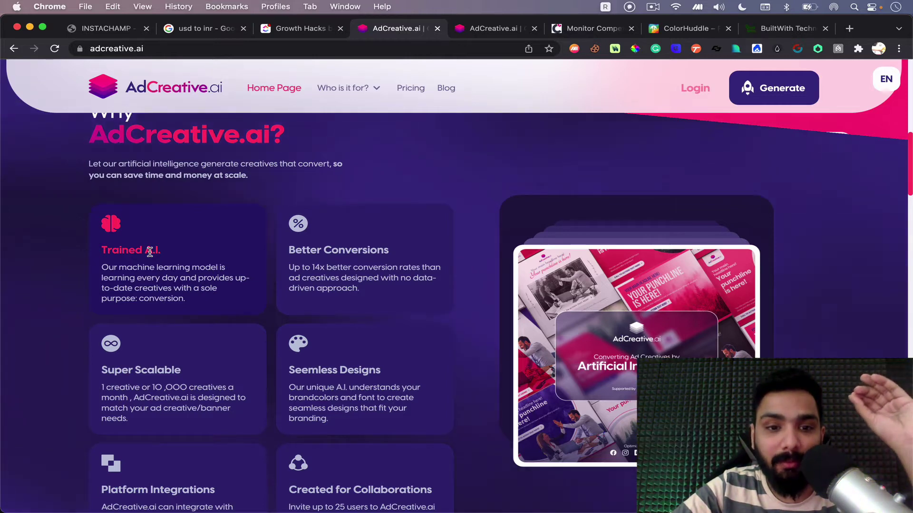
{"action": "scroll", "coordinate": [150, 252], "scroll_direction": "down", "scroll_amount": 2}
{"action": "scroll", "coordinate": [349, 247], "scroll_direction": "down", "scroll_amount": 2}
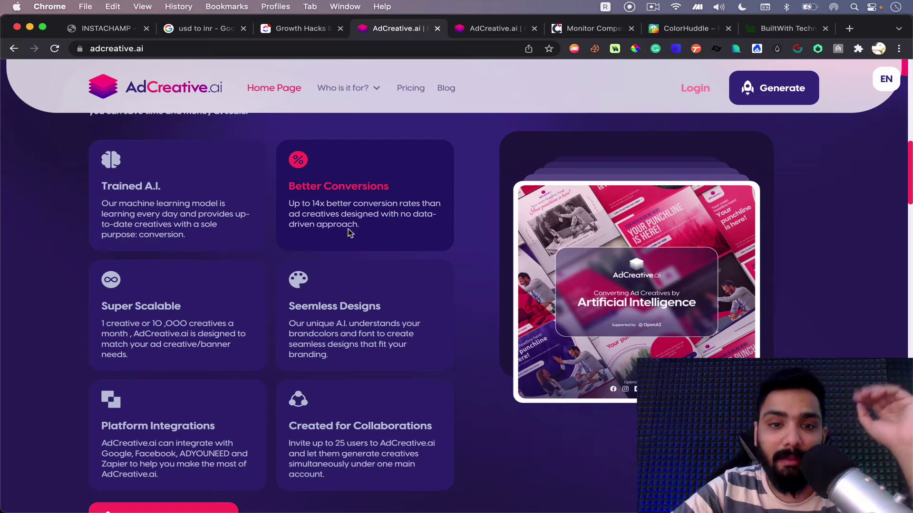
{"action": "left_click", "coordinate": [489, 29]}
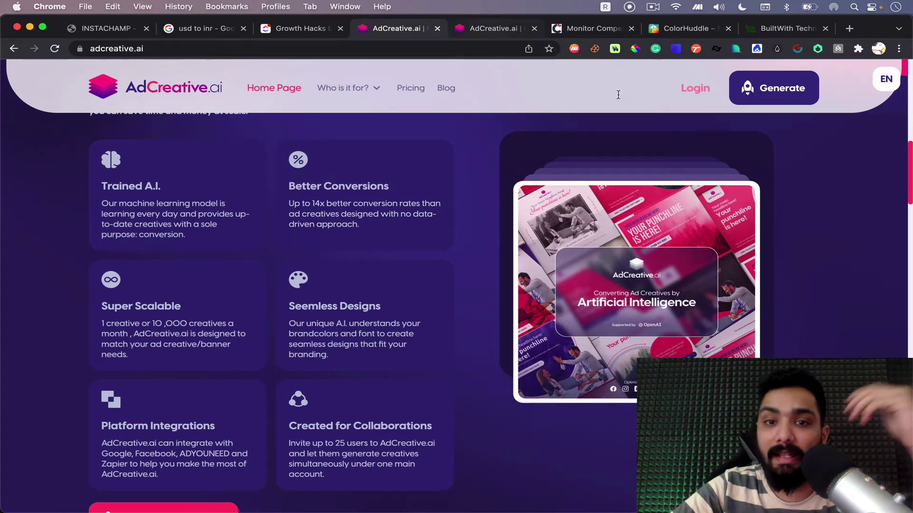
{"action": "left_click", "coordinate": [694, 129]}
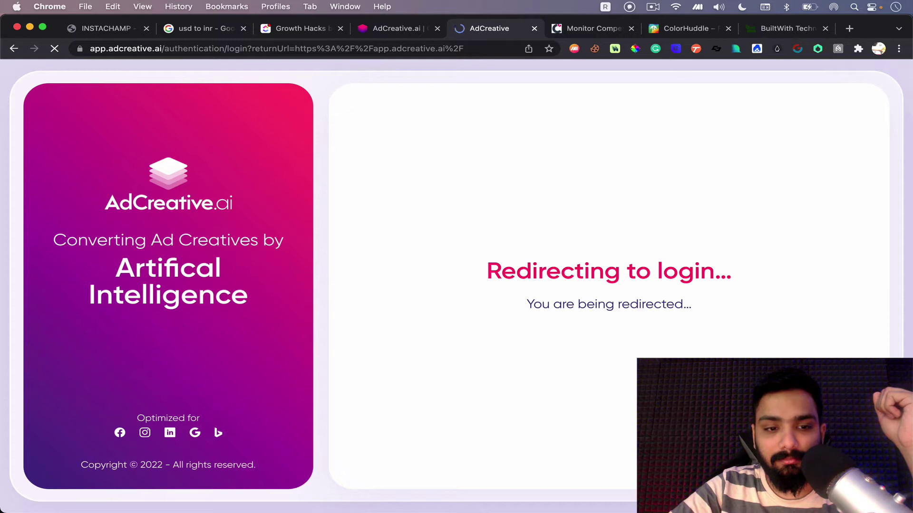
Step: Open the Digital Scholar brand, start a new project, and dismiss the projects tour popup
{"action": "left_click", "coordinate": [629, 7]}
{"action": "left_click", "coordinate": [658, 48]}
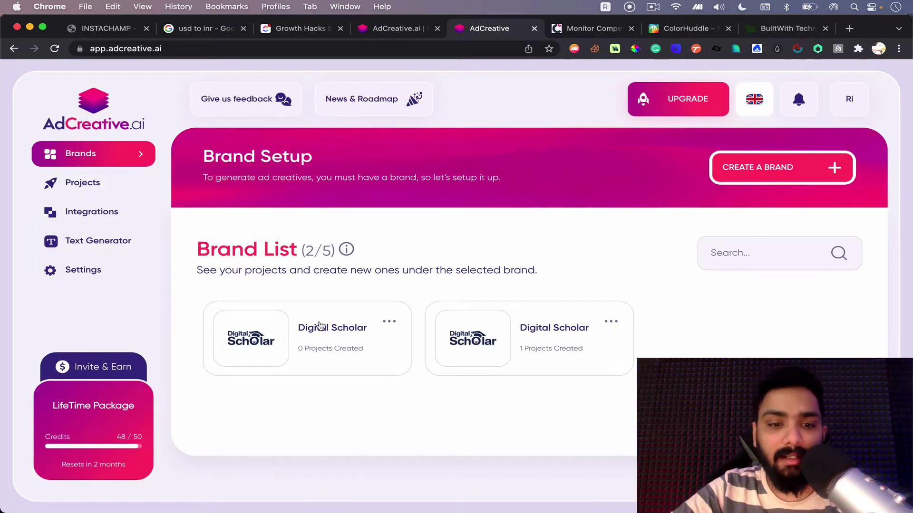
{"action": "left_click", "coordinate": [315, 336]}
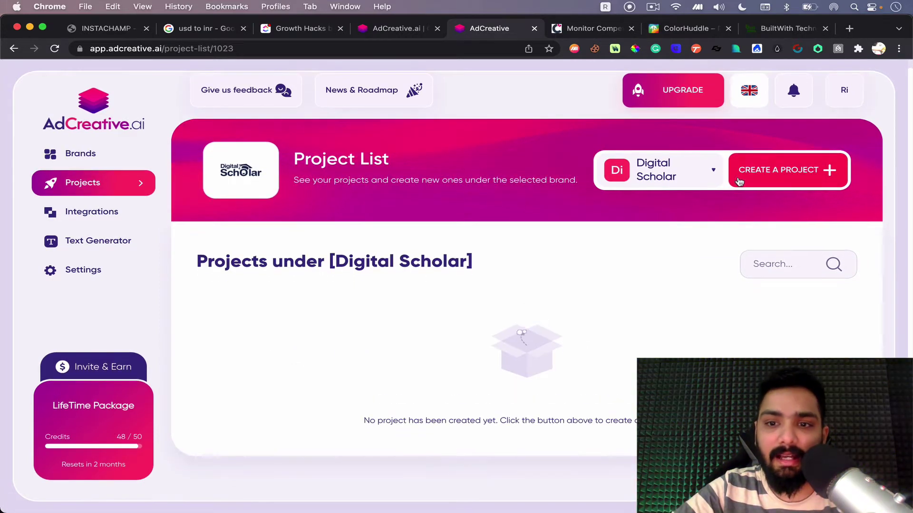
{"action": "left_click", "coordinate": [783, 176]}
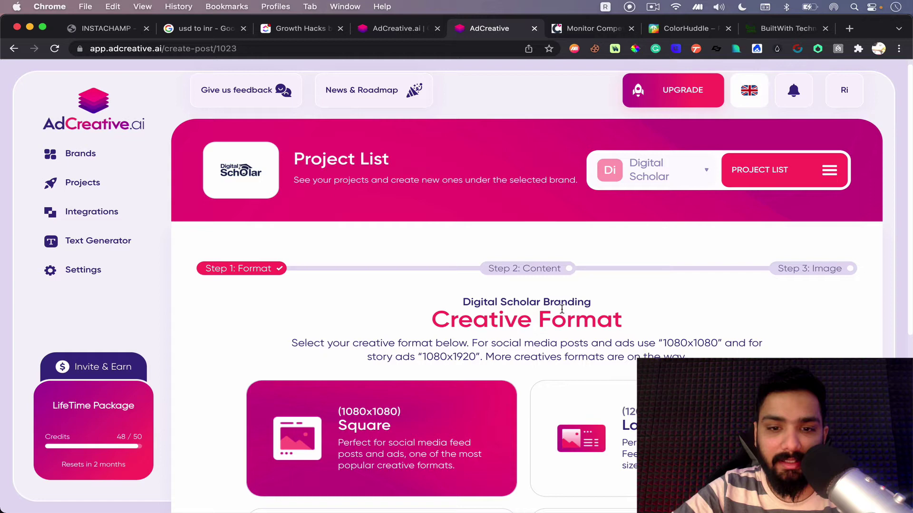
{"action": "scroll", "coordinate": [561, 310], "scroll_direction": "down", "scroll_amount": 3}
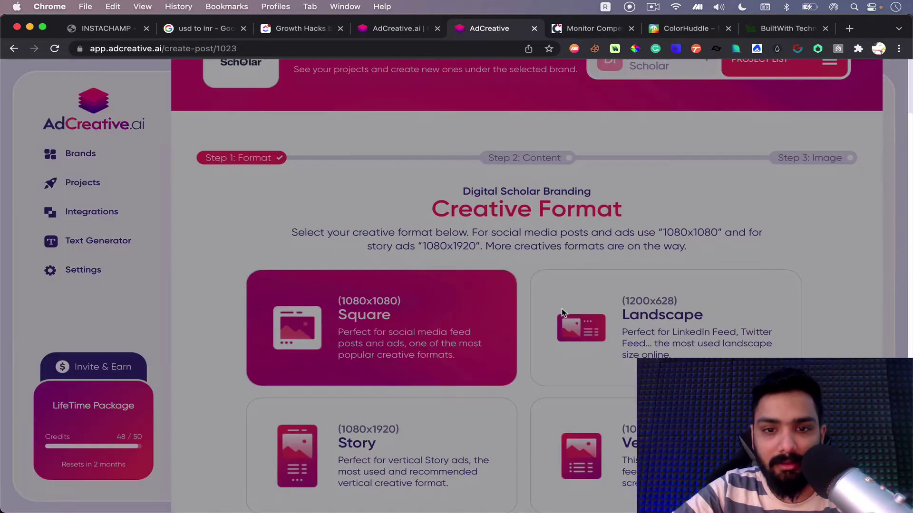
{"action": "scroll", "coordinate": [379, 195], "scroll_direction": "down", "scroll_amount": 3}
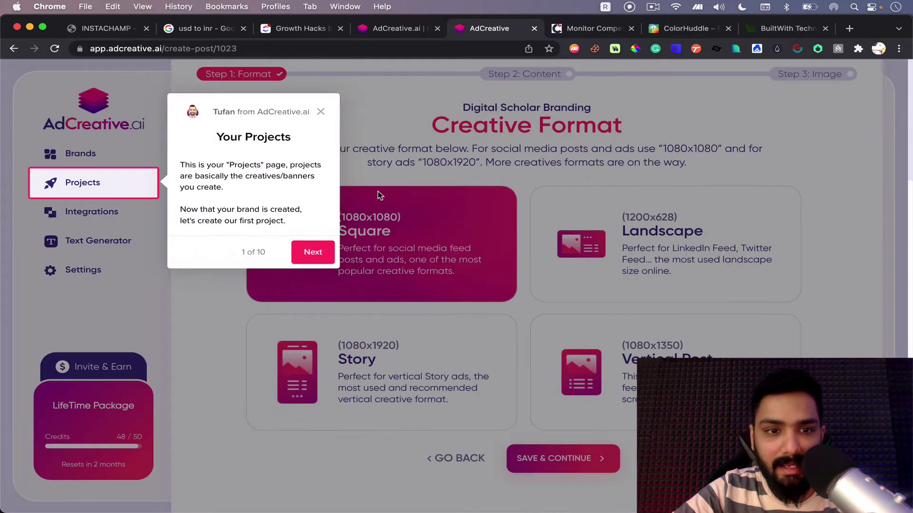
{"action": "left_click", "coordinate": [320, 112]}
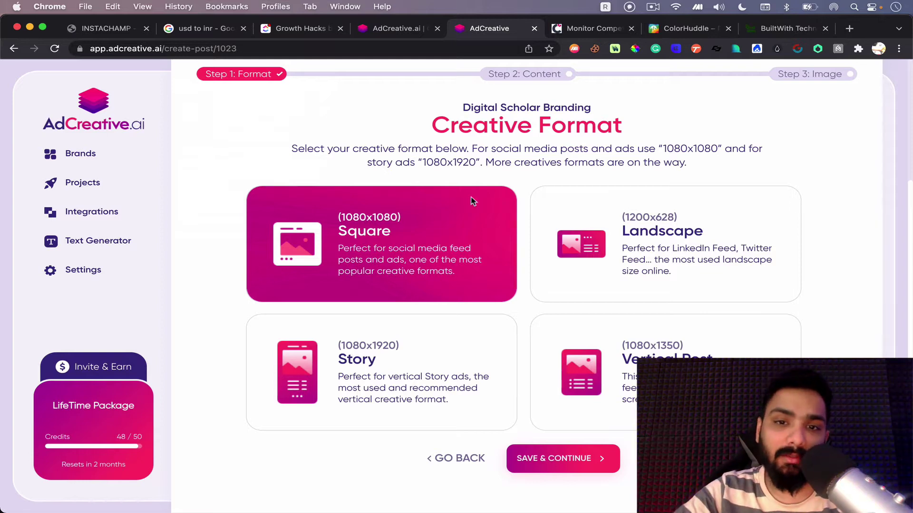
Step: Compare the Landscape, Vertical Post and Story formats, then choose Square 1080x1080
{"action": "left_click_drag", "start_coordinate": [431, 126], "coordinate": [616, 128]}
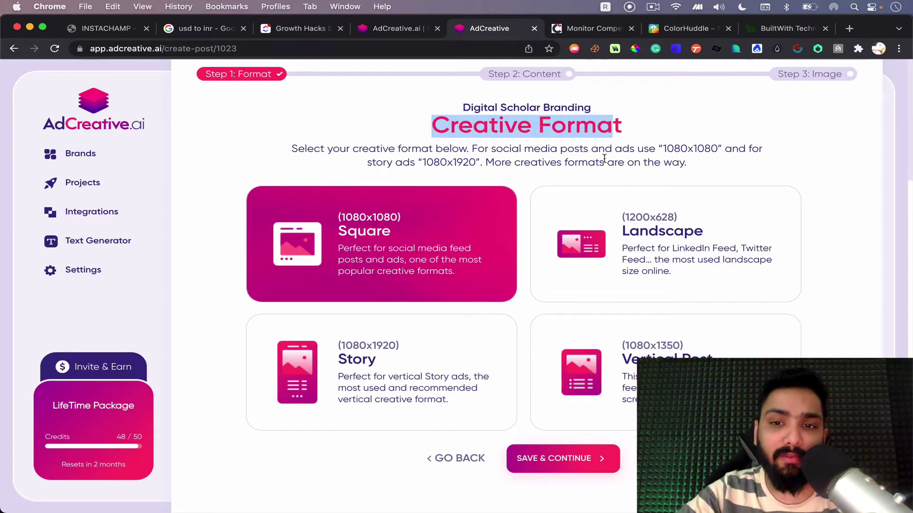
{"action": "scroll", "coordinate": [604, 160], "scroll_direction": "down", "scroll_amount": 1}
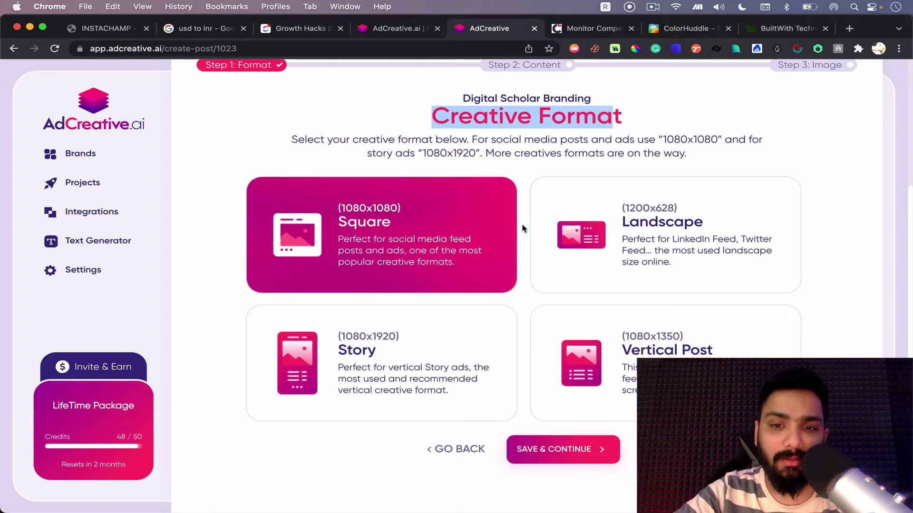
{"action": "left_click", "coordinate": [592, 232]}
{"action": "left_click", "coordinate": [611, 359]}
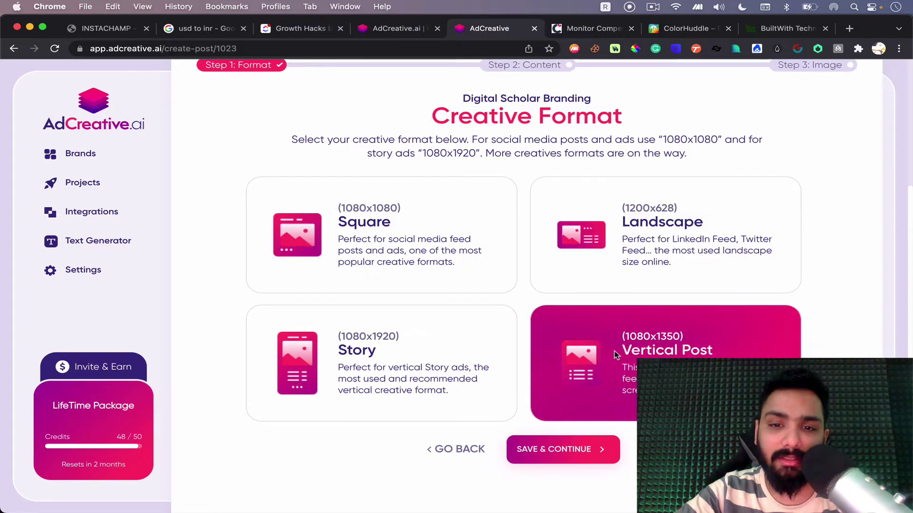
{"action": "left_click", "coordinate": [432, 363]}
{"action": "scroll", "coordinate": [432, 363], "scroll_direction": "down", "scroll_amount": 3}
{"action": "scroll", "coordinate": [433, 362], "scroll_direction": "up", "scroll_amount": 2}
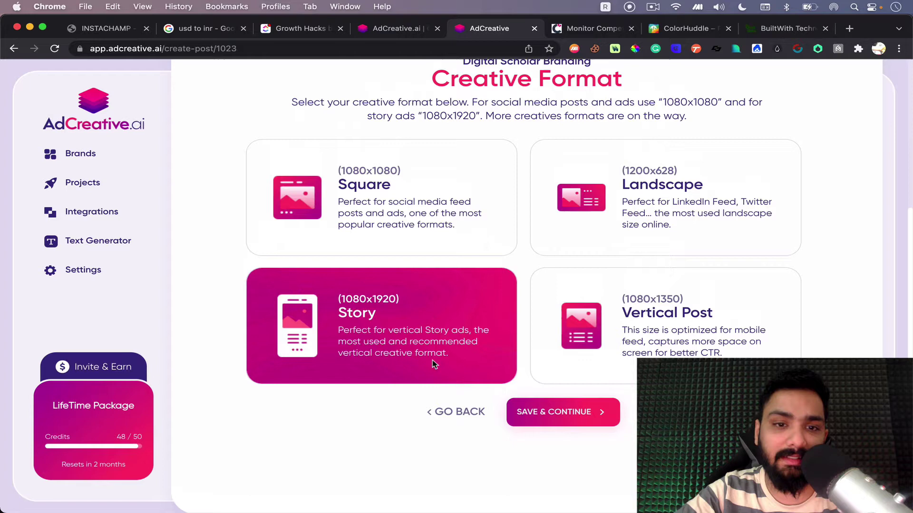
{"action": "left_click", "coordinate": [426, 225]}
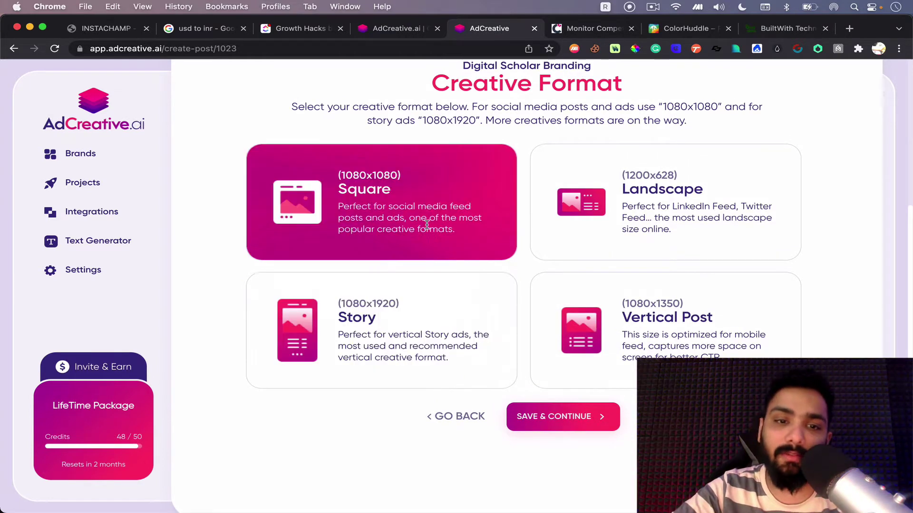
Step: Write the headline, replacing its 3-Months phrase with 'Digital marketing'
{"action": "left_click", "coordinate": [574, 424]}
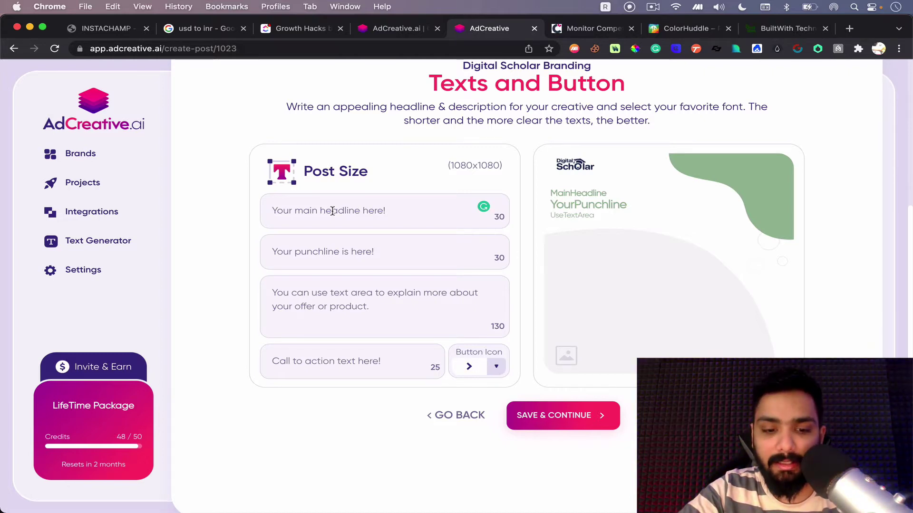
{"action": "type", "text": "Lea"}
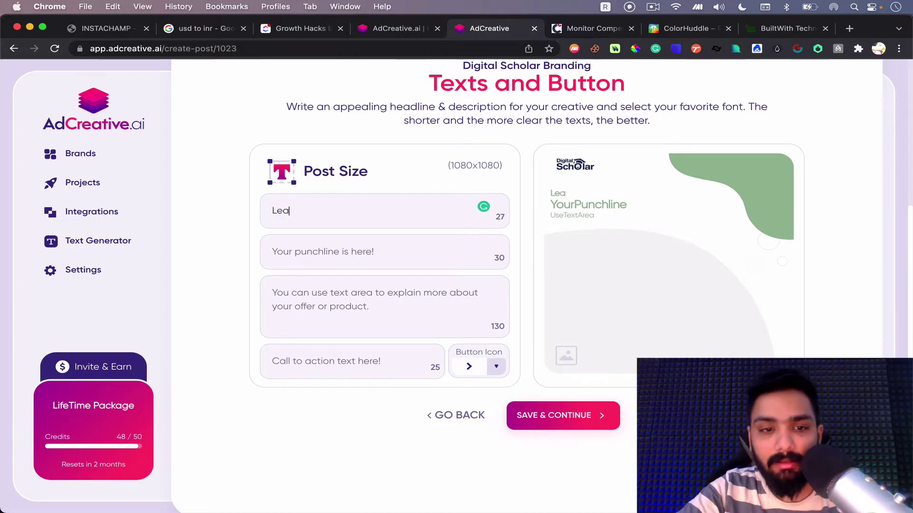
{"action": "type", "text": "rn about30"}
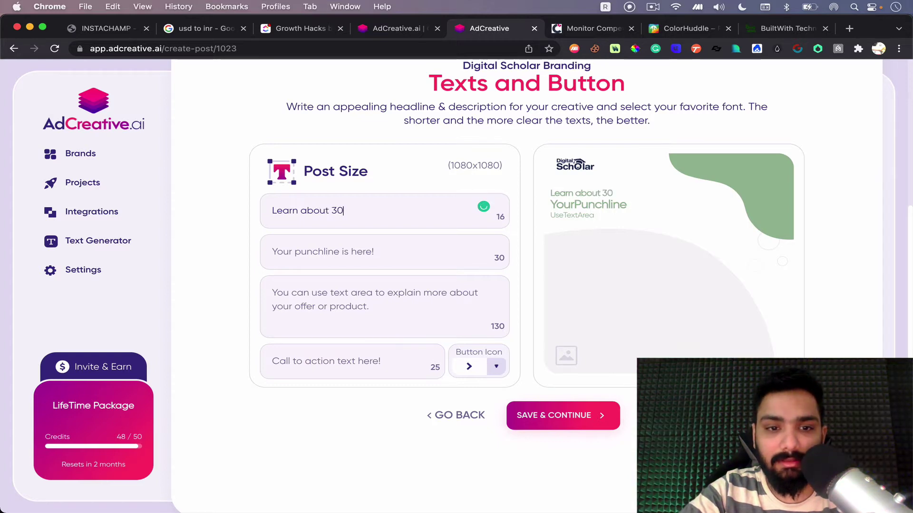
{"action": "key", "text": "BackSpace"}
{"action": "type", "text": "-Months"}
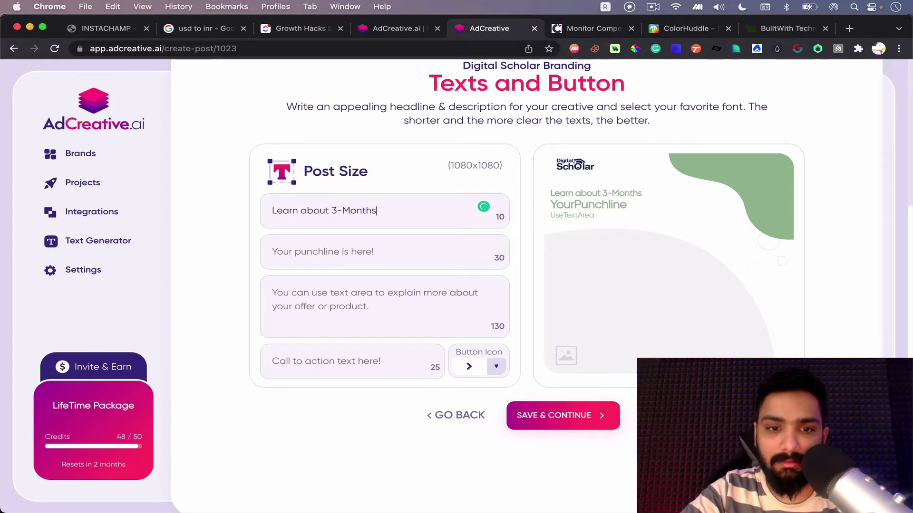
{"action": "left_click_drag", "start_coordinate": [329, 210], "coordinate": [381, 210]}
{"action": "key", "text": "BackSpace"}
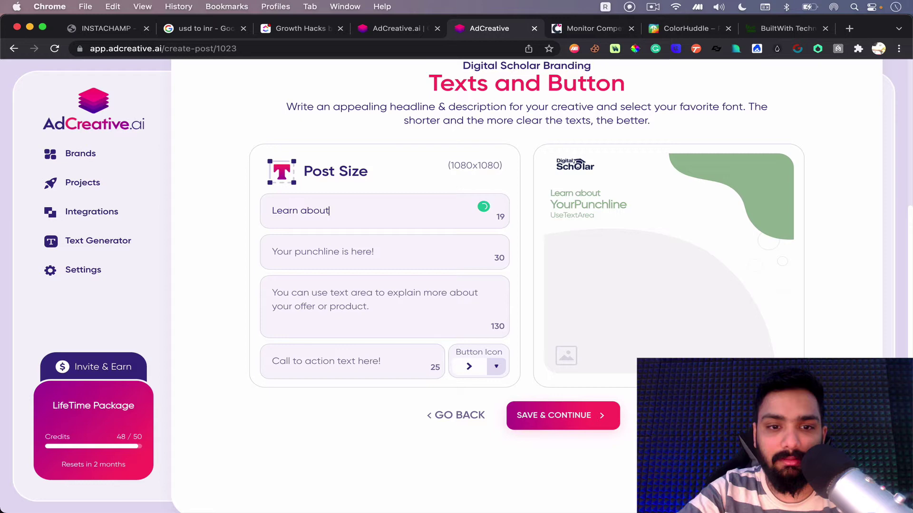
{"action": "type", "text": " Digital mar"}
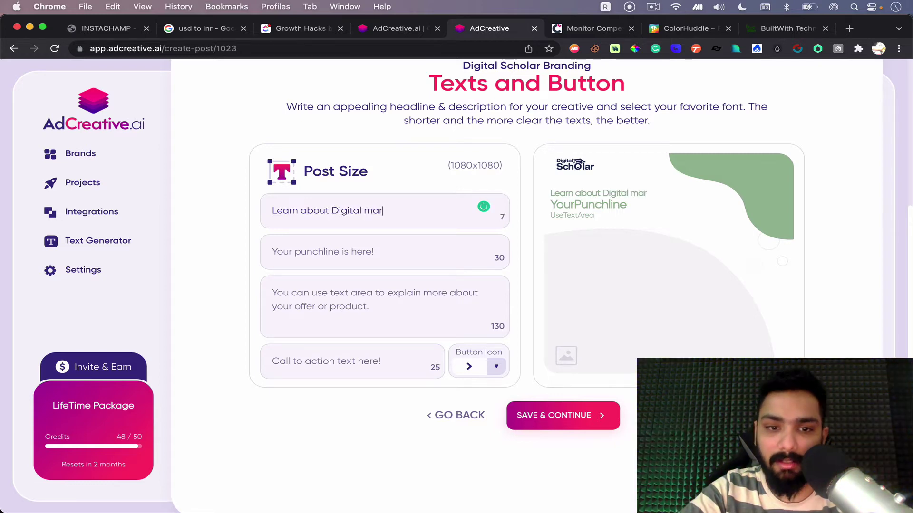
{"action": "type", "text": "keting"}
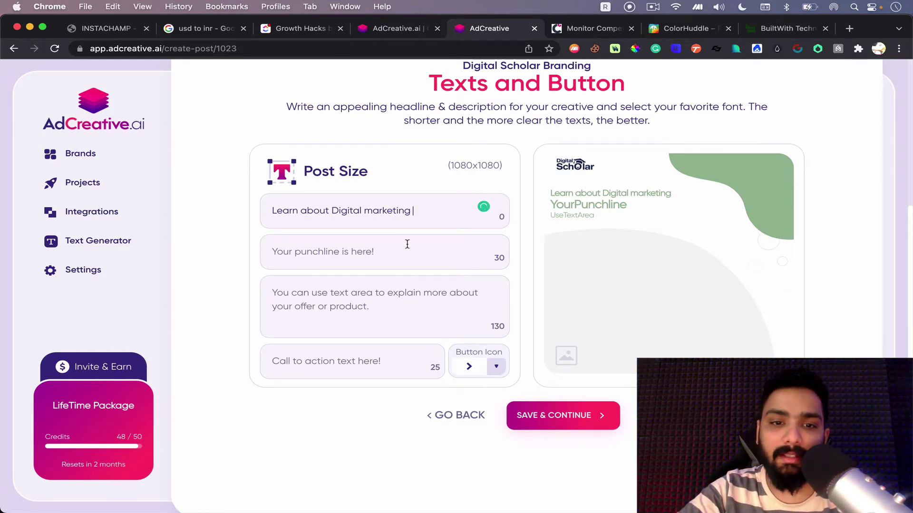
Step: Set the punchline to 'India's best digital marketers'
{"action": "key", "text": "Tab"}
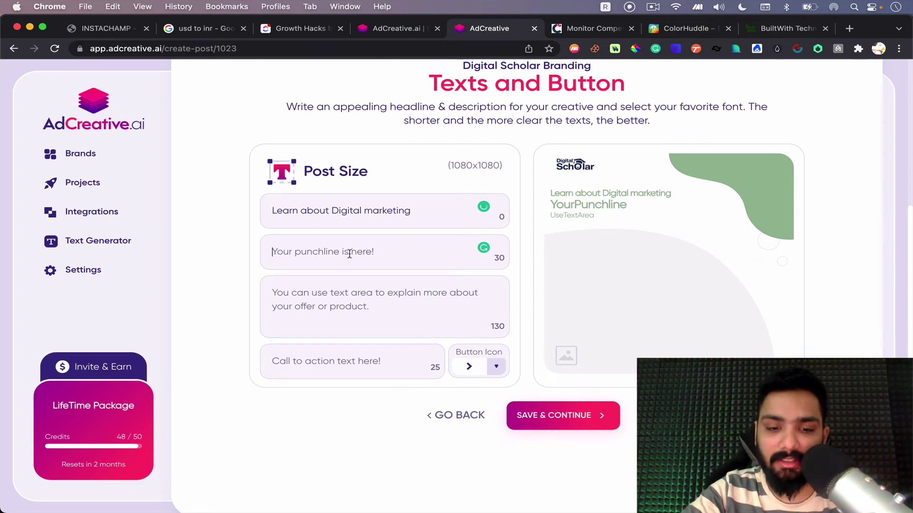
{"action": "type", "text": "India'"}
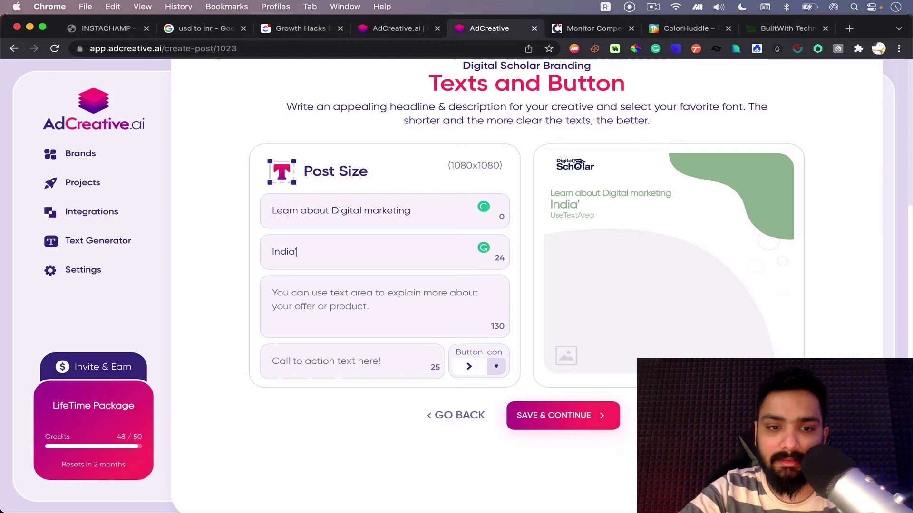
{"action": "type", "text": "s leading "}
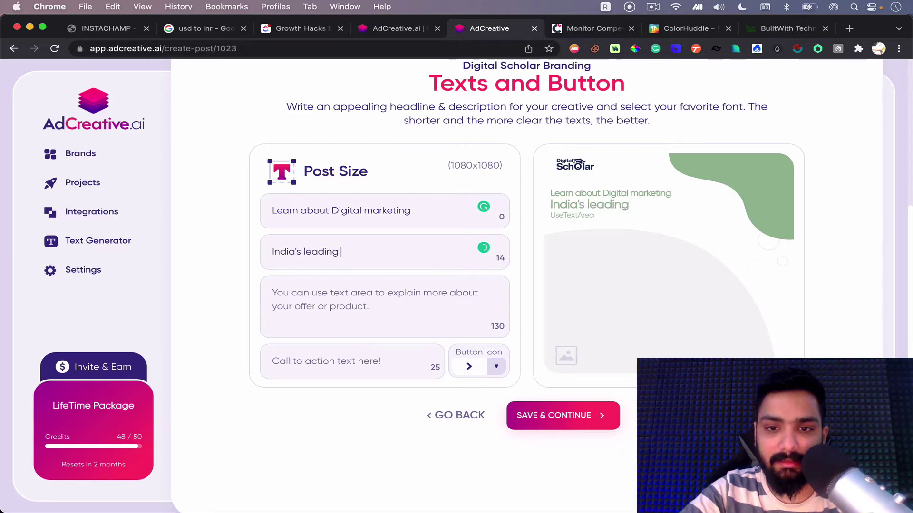
{"action": "type", "text": "digital "}
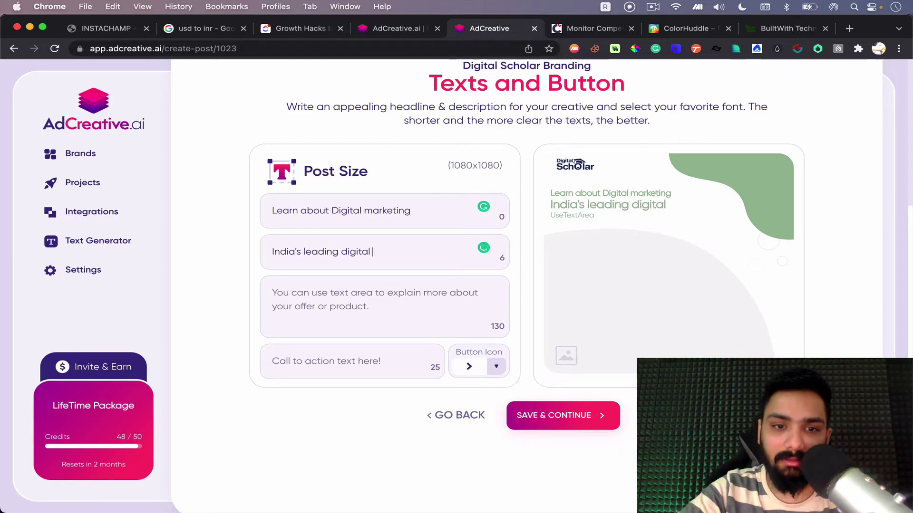
{"action": "type", "text": "market"}
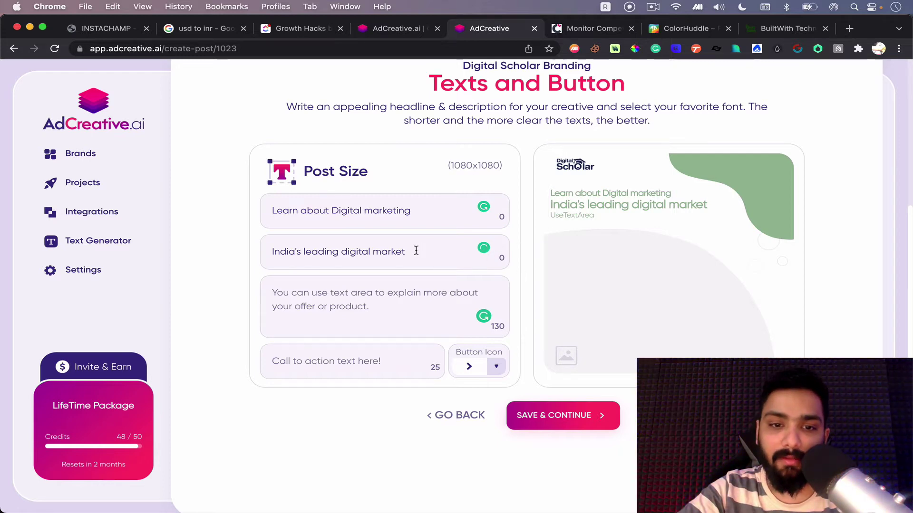
{"action": "left_click_drag", "start_coordinate": [414, 251], "coordinate": [372, 251]}
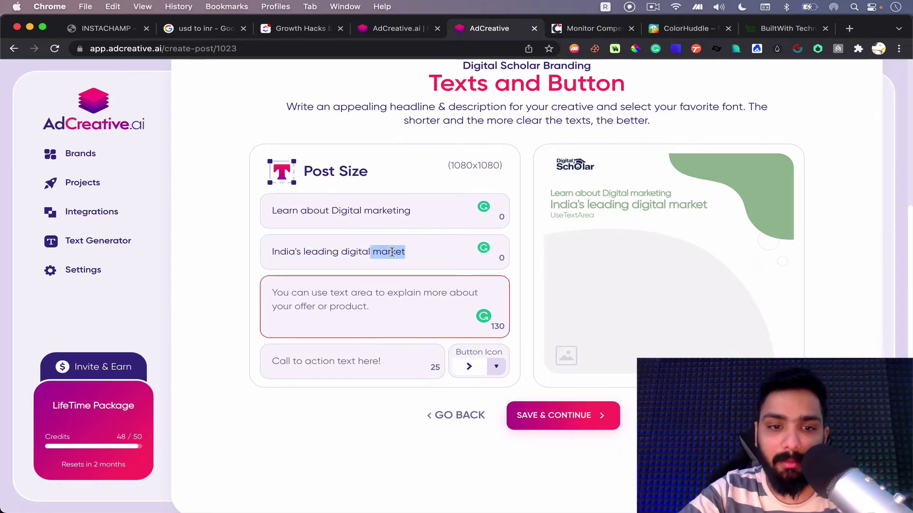
{"action": "double_click", "coordinate": [325, 251]}
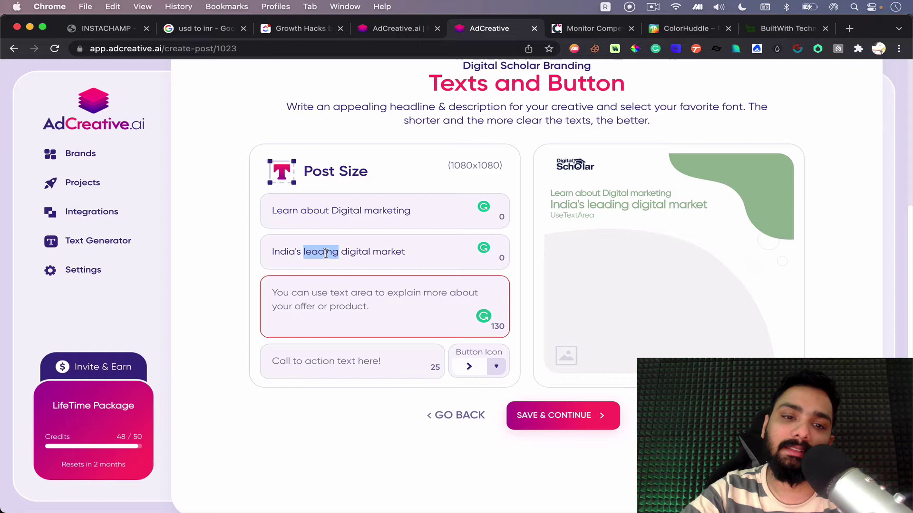
{"action": "key", "text": "BackSpace"}
{"action": "type", "text": "best"}
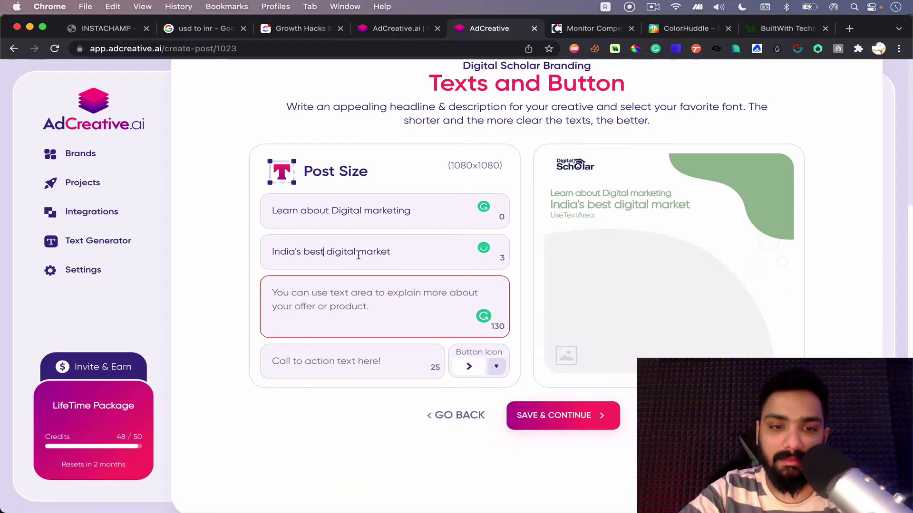
{"action": "left_click", "coordinate": [398, 252]}
{"action": "type", "text": "n"}
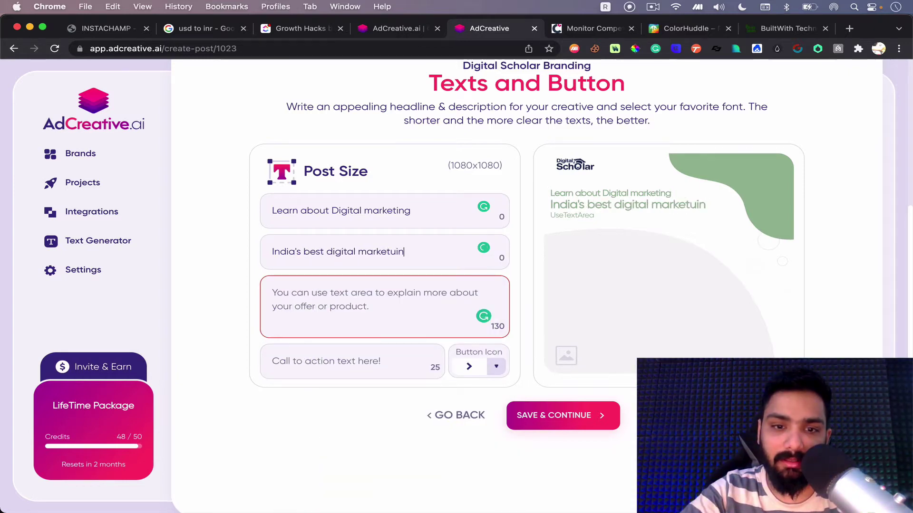
{"action": "key", "text": "BackSpace"}
{"action": "key", "text": "BackSpace"}
{"action": "key", "text": "BackSpace"}
{"action": "type", "text": "ers"}
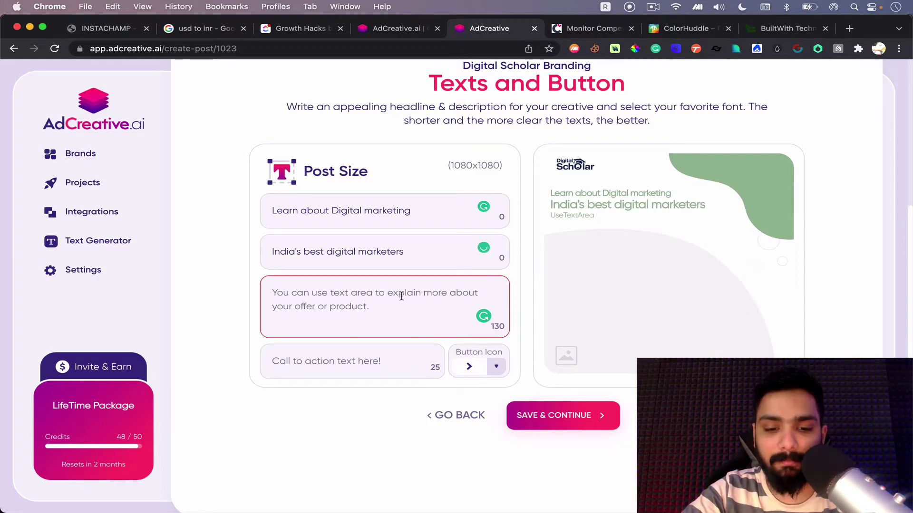
Step: Add the guaranteed internship and mentorship description and an 'Apply now' button with the arrow icon
{"action": "type", "text": "Get gu"}
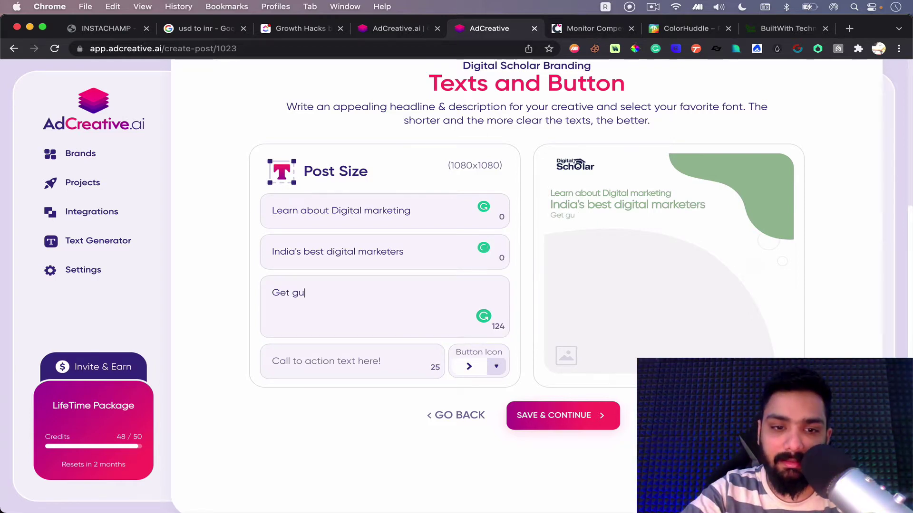
{"action": "type", "text": "aranteed"}
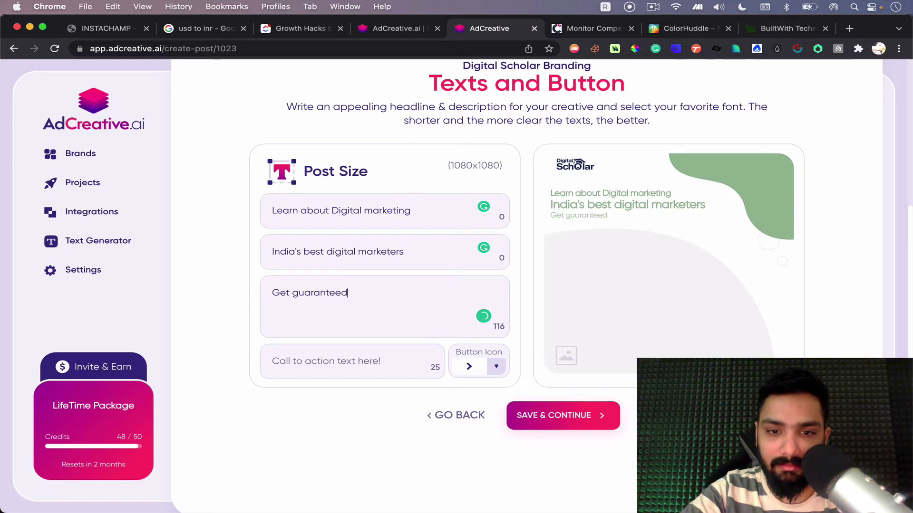
{"action": "type", "text": " internshi"}
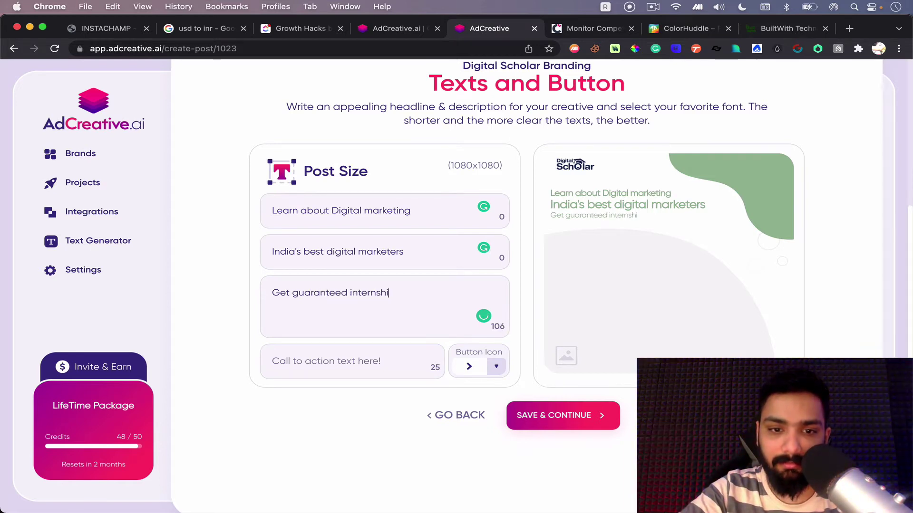
{"action": "type", "text": "p, ment"}
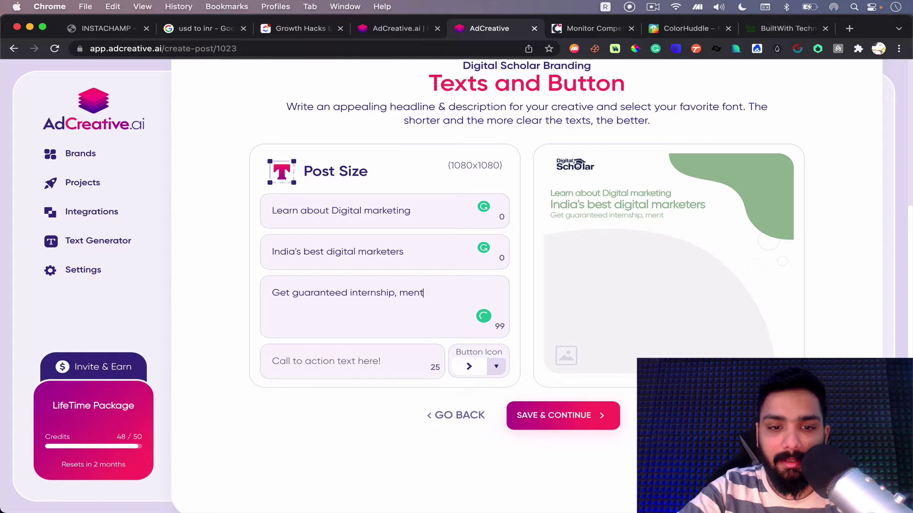
{"action": "type", "text": "orship and man"}
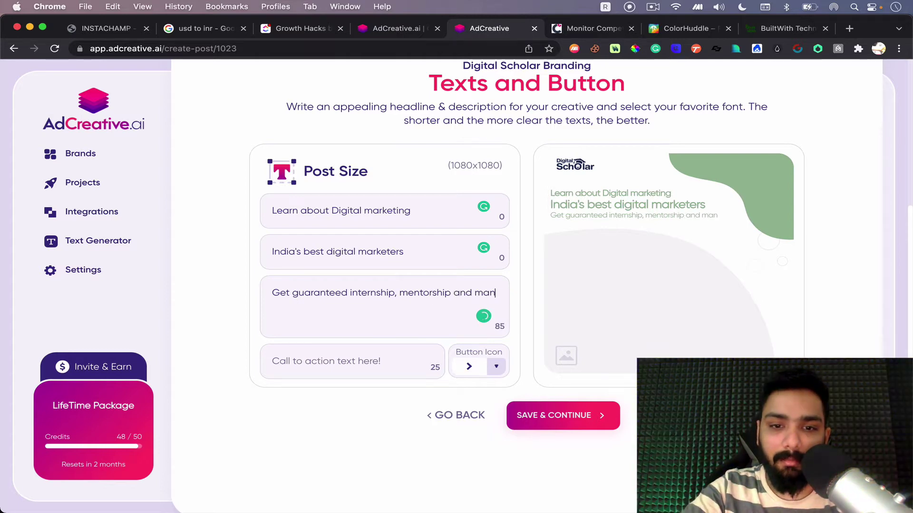
{"action": "type", "text": "y more things up "}
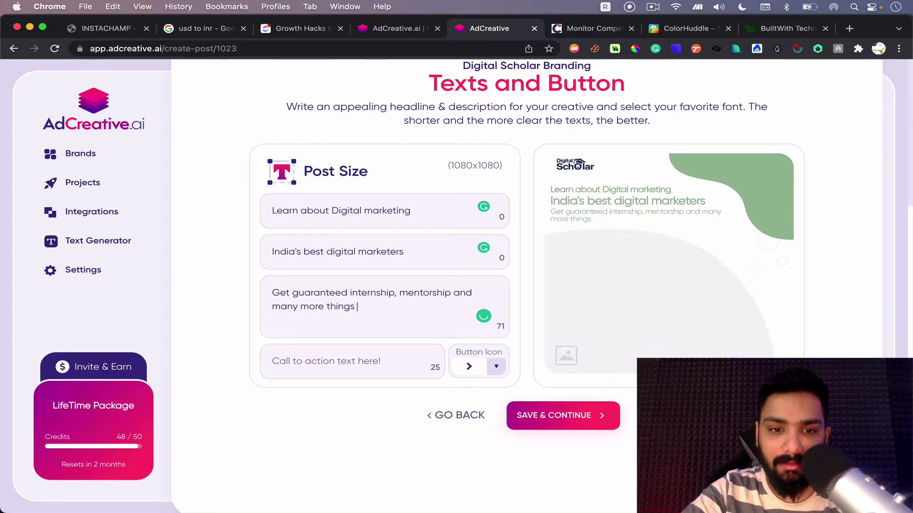
{"action": "type", "text": "here"}
{"action": "left_click", "coordinate": [362, 369]}
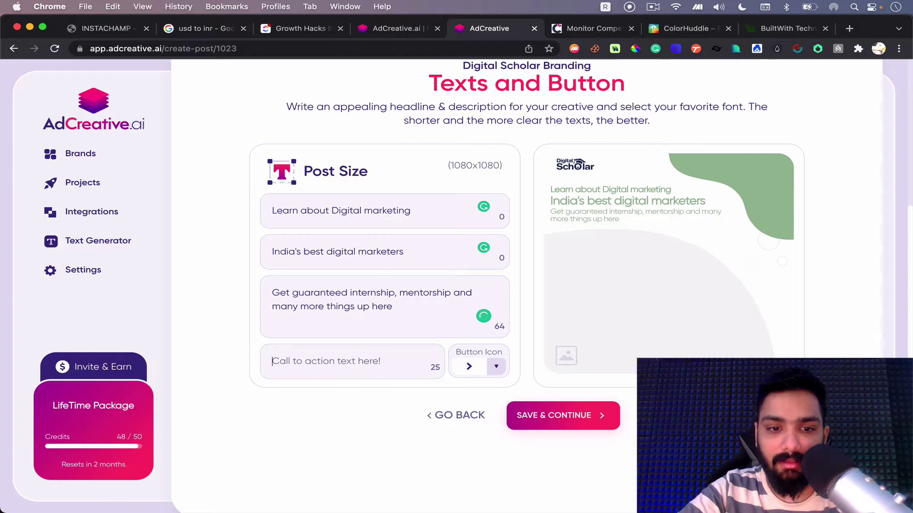
{"action": "type", "text": "Apply now"}
{"action": "mouse_move", "coordinate": [496, 366]}
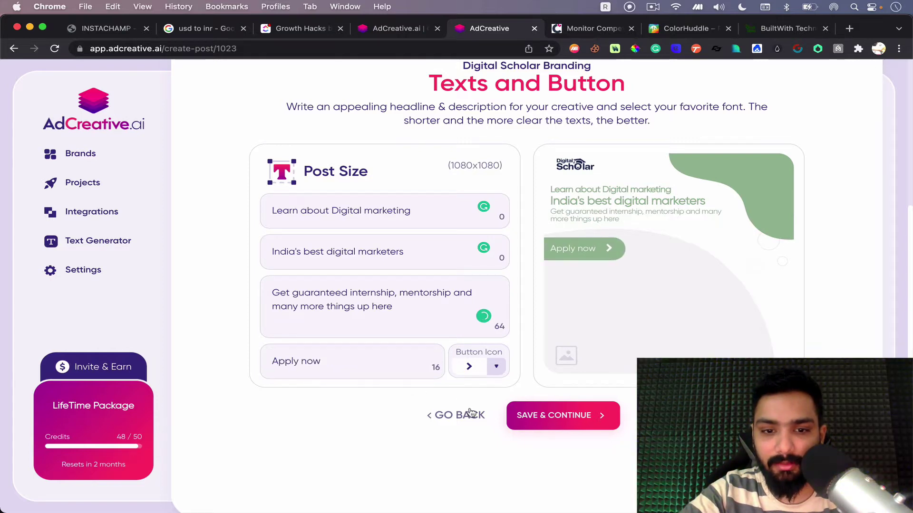
{"action": "left_click", "coordinate": [496, 369]}
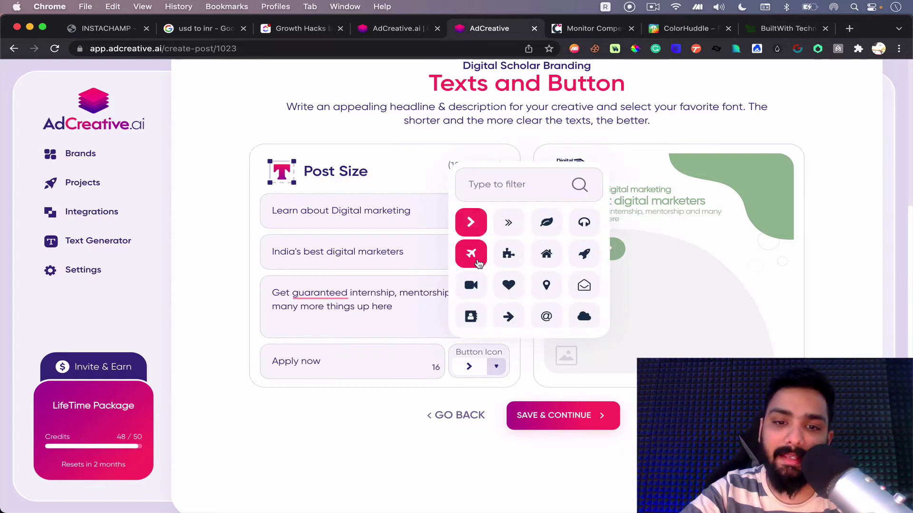
{"action": "left_click", "coordinate": [496, 416]}
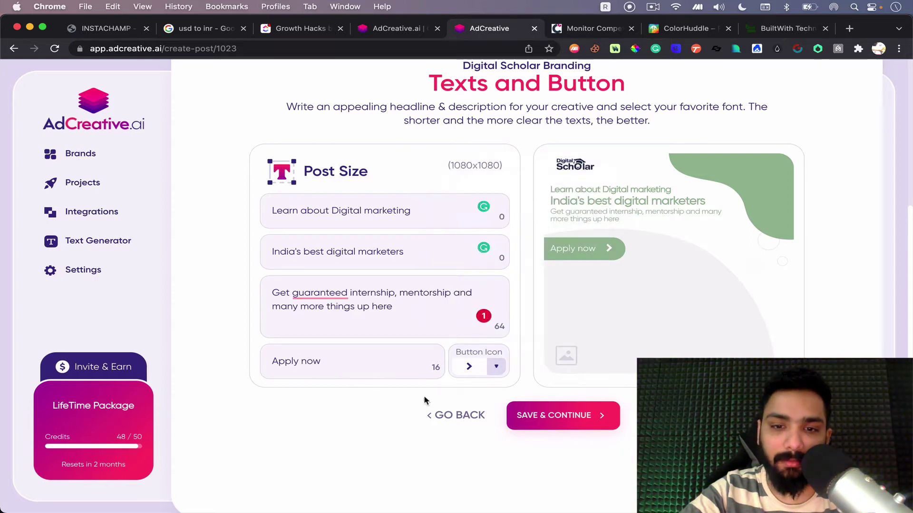
Step: Save the texts, then browse Downloads for a background image and close the file dialog
{"action": "left_click", "coordinate": [561, 425]}
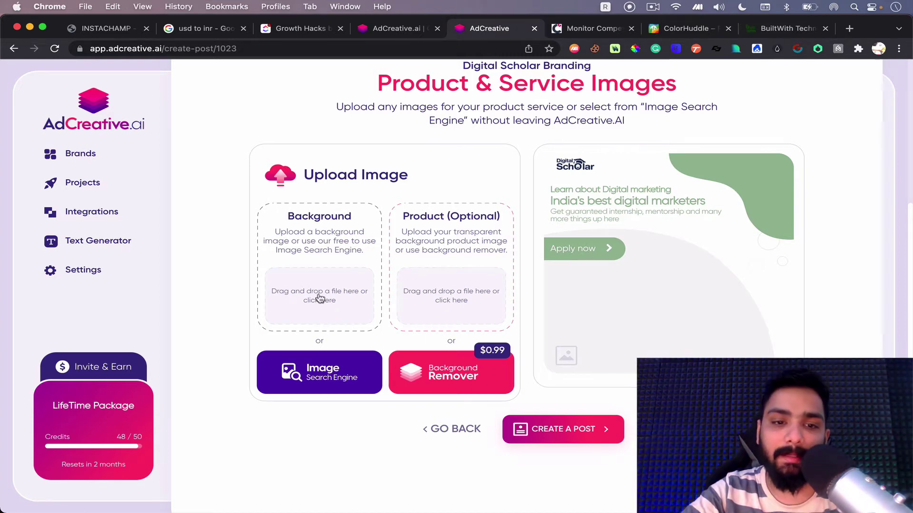
{"action": "left_click", "coordinate": [325, 306]}
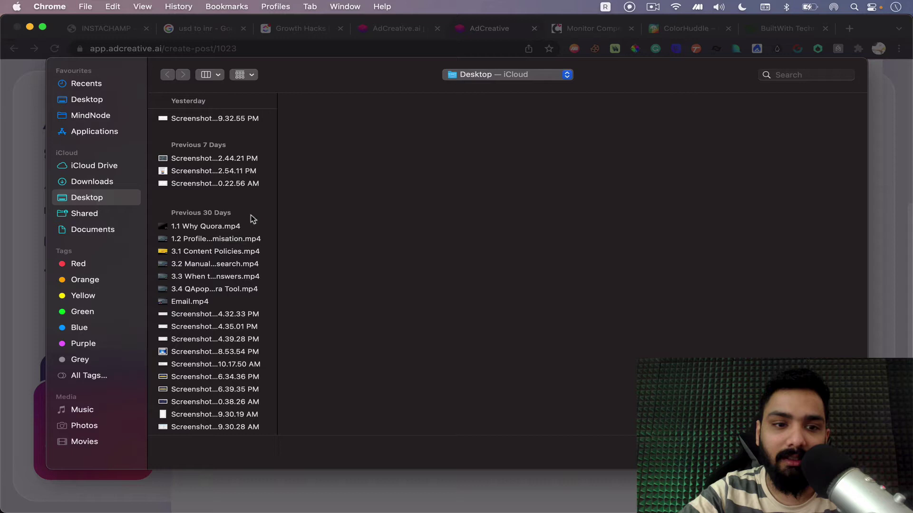
{"action": "left_click", "coordinate": [122, 184]}
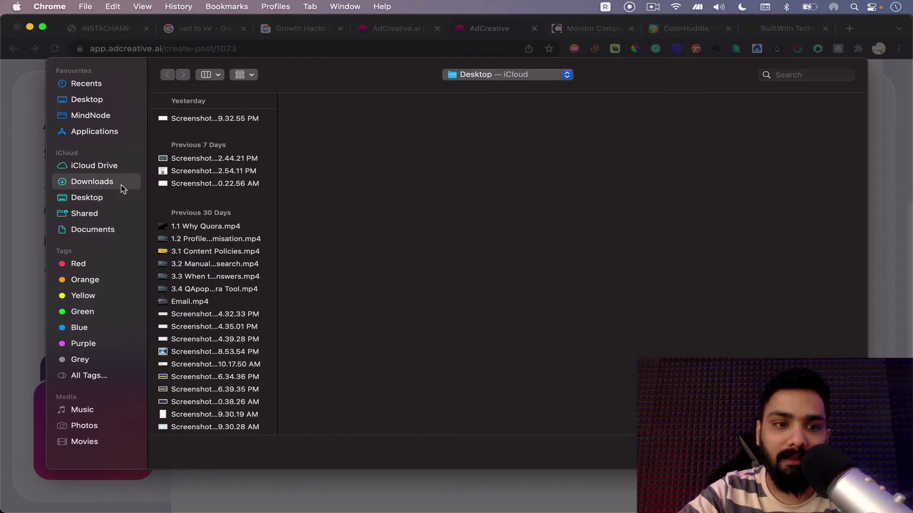
{"action": "scroll", "coordinate": [213, 274], "scroll_direction": "down", "scroll_amount": 2}
{"action": "scroll", "coordinate": [213, 275], "scroll_direction": "down", "scroll_amount": 2}
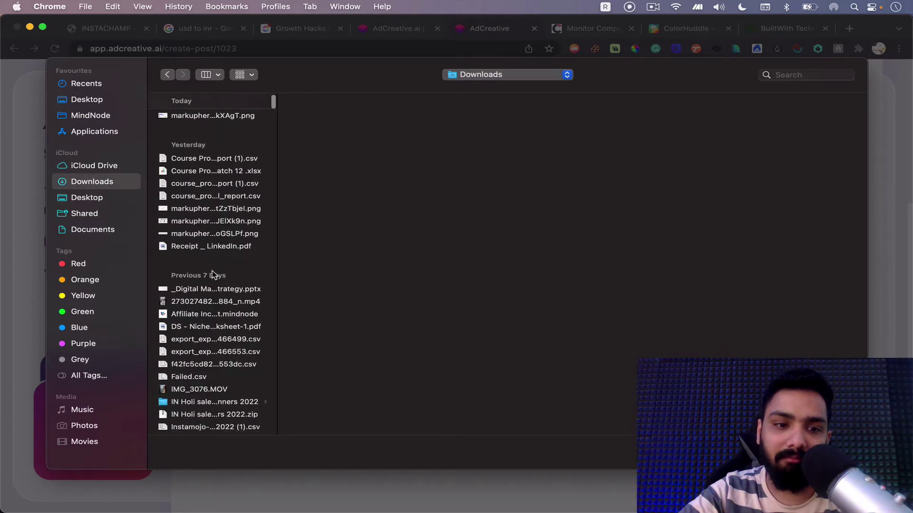
{"action": "scroll", "coordinate": [215, 308], "scroll_direction": "down", "scroll_amount": 3}
{"action": "scroll", "coordinate": [215, 308], "scroll_direction": "down", "scroll_amount": 1}
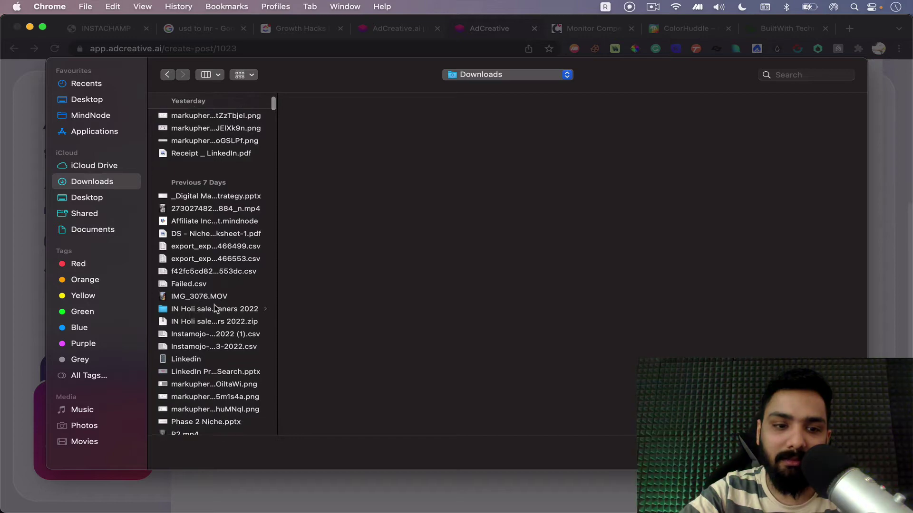
{"action": "scroll", "coordinate": [214, 308], "scroll_direction": "down", "scroll_amount": 2}
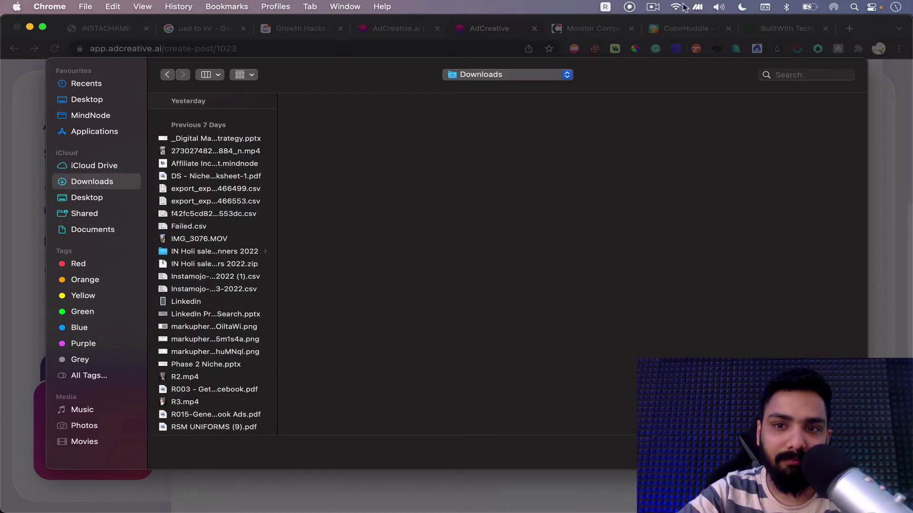
{"action": "left_click", "coordinate": [653, 7]}
{"action": "left_click", "coordinate": [653, 6]}
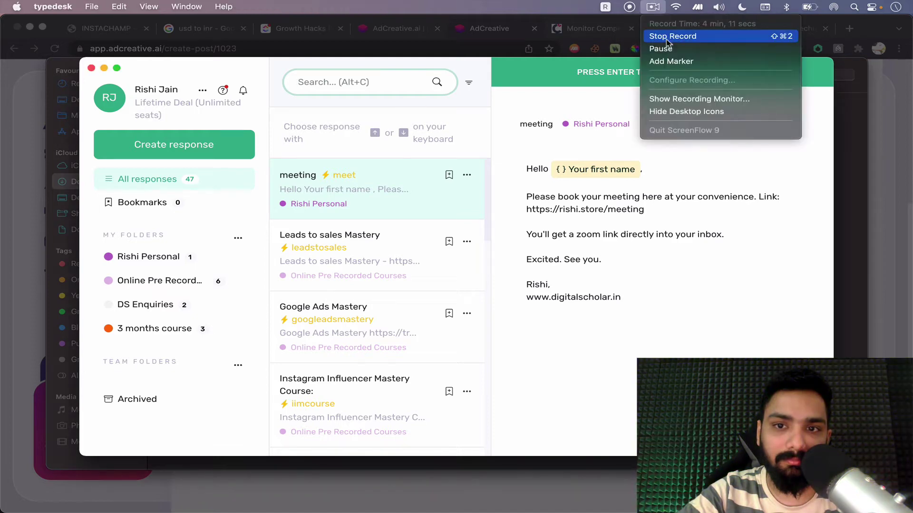
{"action": "left_click", "coordinate": [670, 45]}
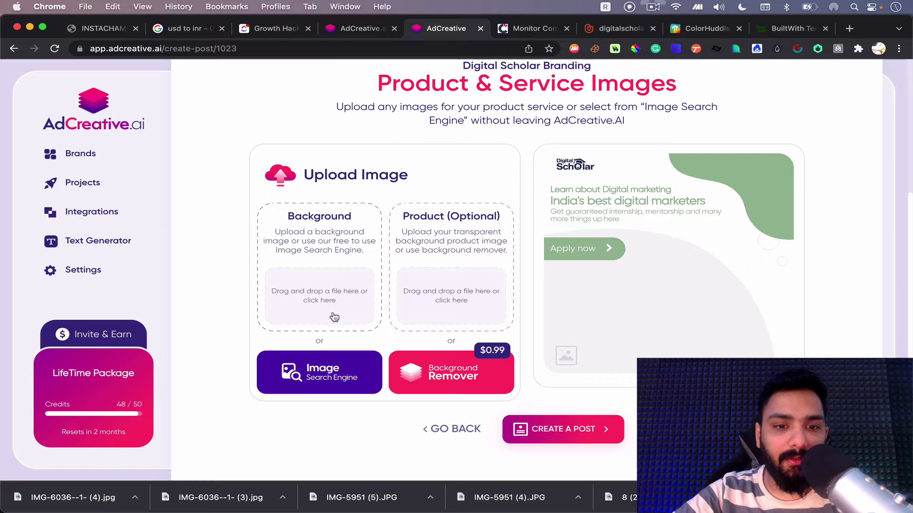
Step: Upload IMG-6036--1- (4).jpg from Downloads as the background, adjust the crop and accept it
{"action": "left_click", "coordinate": [313, 288]}
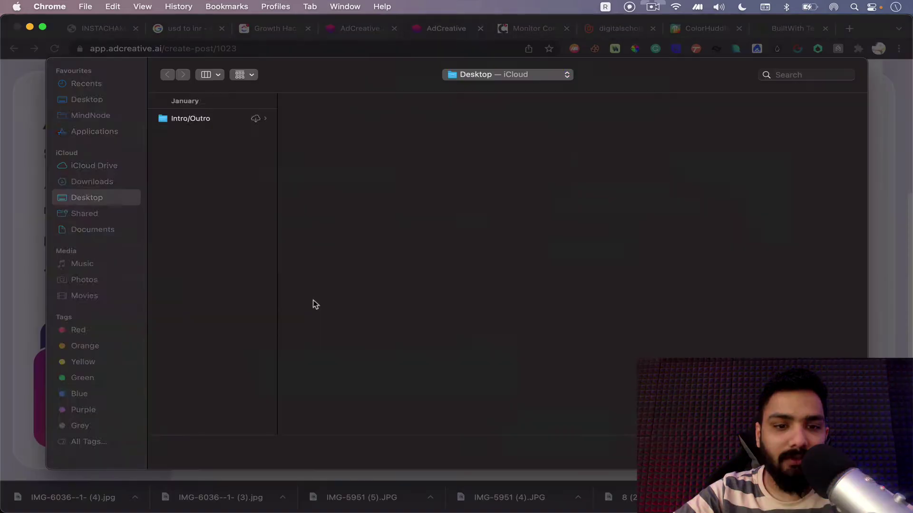
{"action": "left_click", "coordinate": [113, 186]}
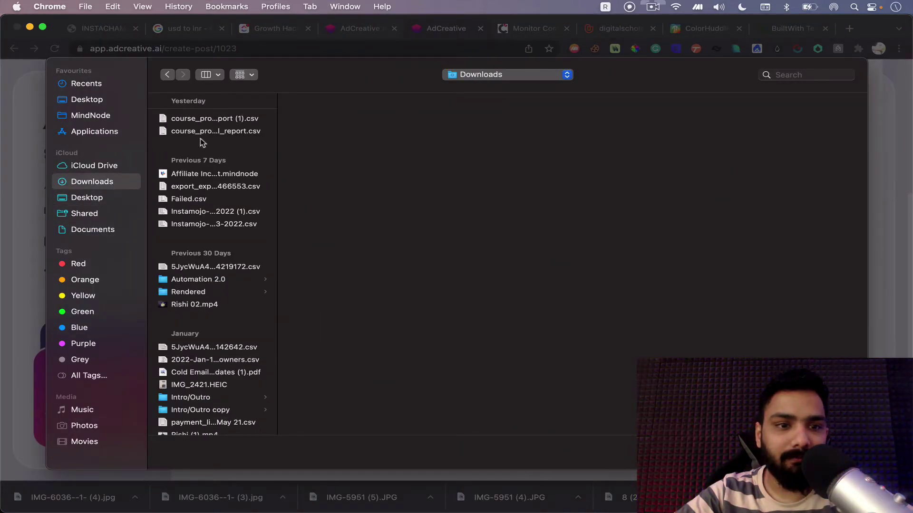
{"action": "left_click", "coordinate": [188, 146]}
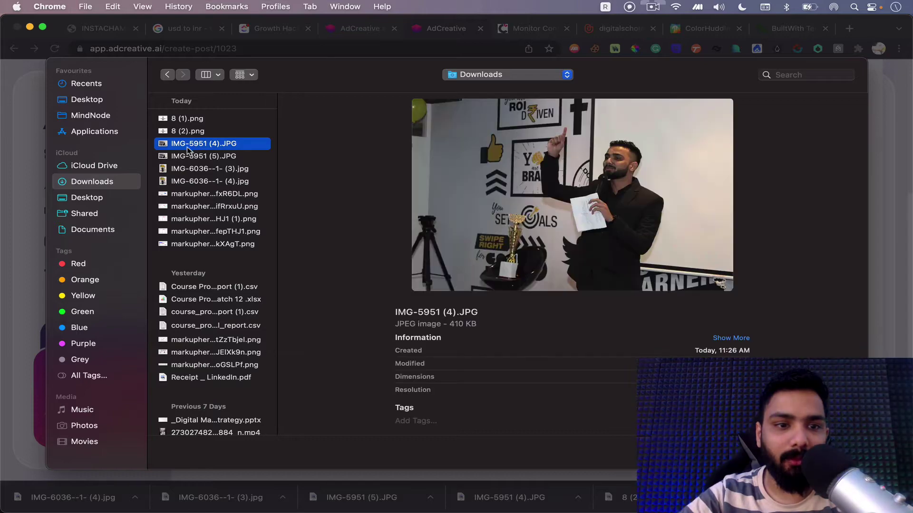
{"action": "left_click", "coordinate": [190, 179]}
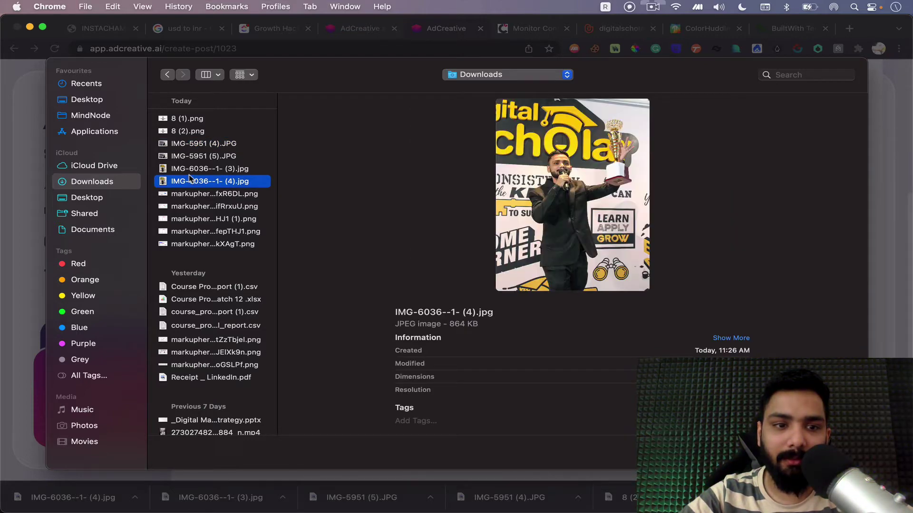
{"action": "double_click", "coordinate": [190, 180]}
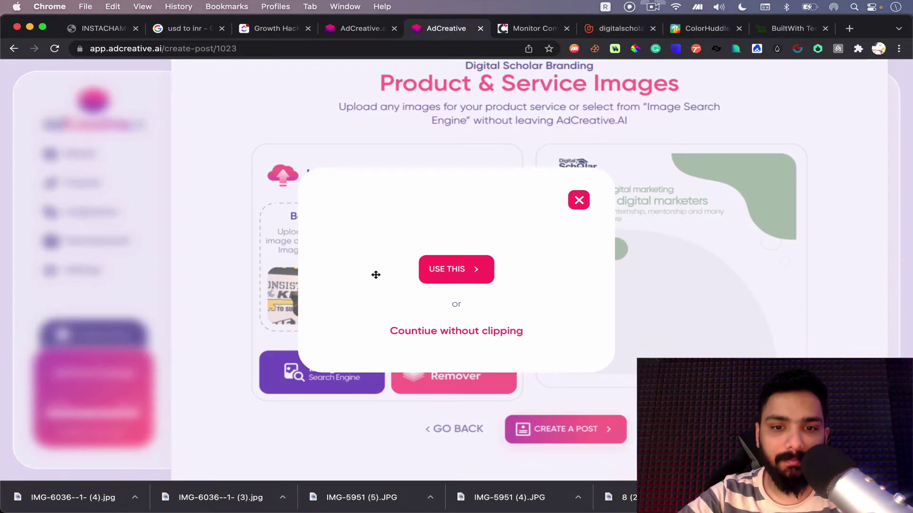
{"action": "mouse_move", "coordinate": [470, 252]}
{"action": "left_mouse_down"}
{"action": "mouse_move", "coordinate": [472, 268]}
{"action": "mouse_move", "coordinate": [476, 247]}
{"action": "left_mouse_up"}
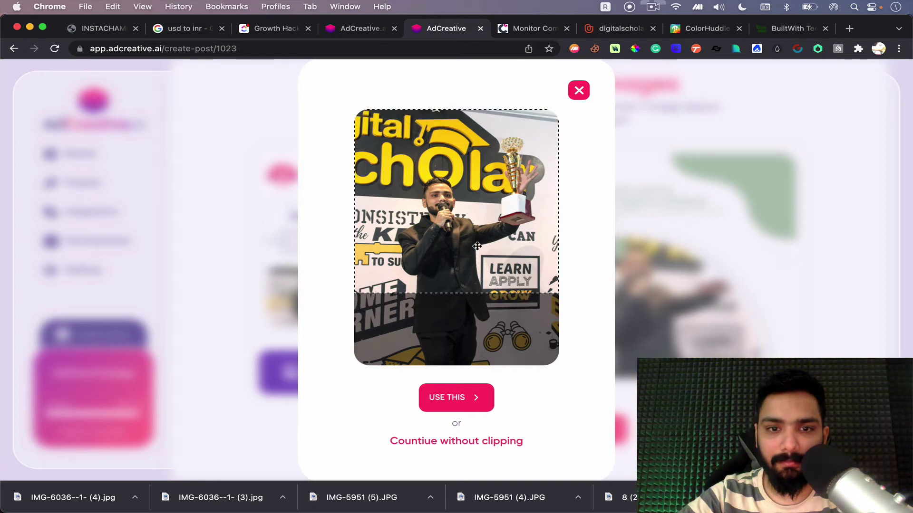
{"action": "left_click", "coordinate": [454, 397]}
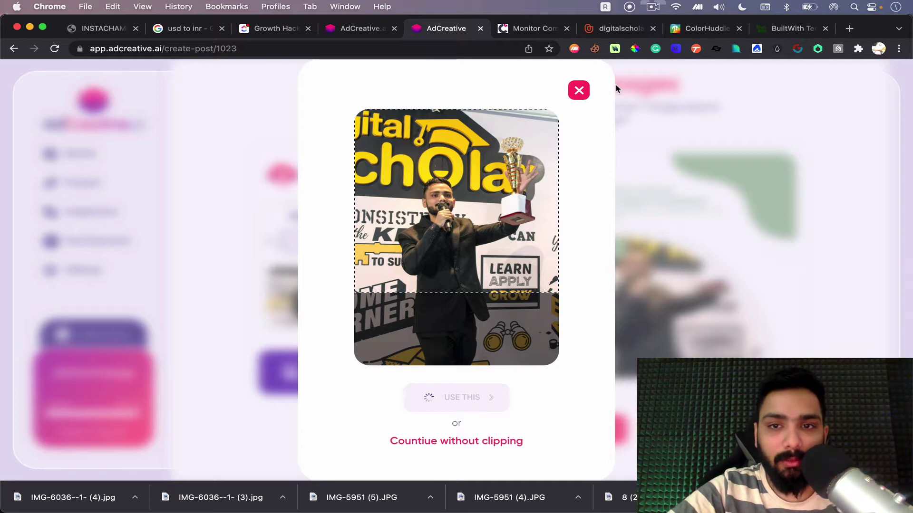
{"action": "left_click", "coordinate": [652, 6]}
{"action": "left_click", "coordinate": [665, 52]}
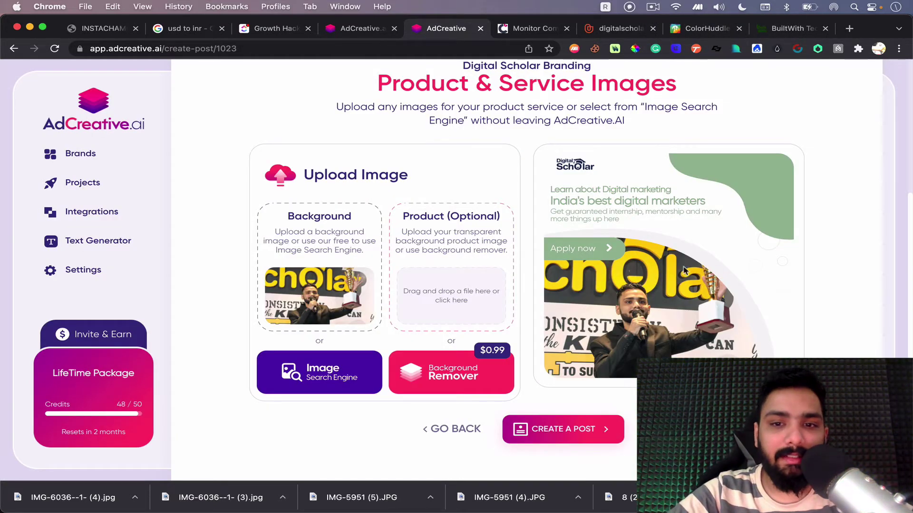
Step: Name the project 'DS - 3 months', generate its creatives, and return to the Growth Hacks doc
{"action": "left_click", "coordinate": [540, 444]}
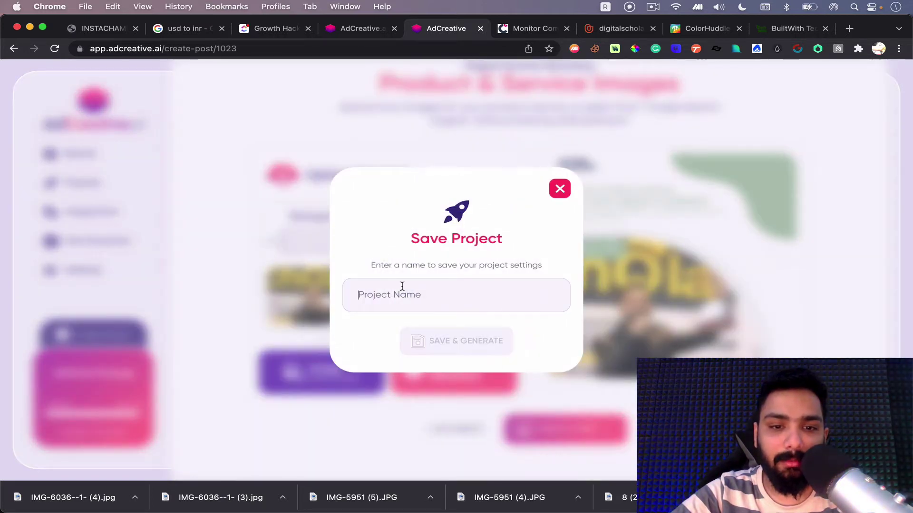
{"action": "type", "text": "DS"}
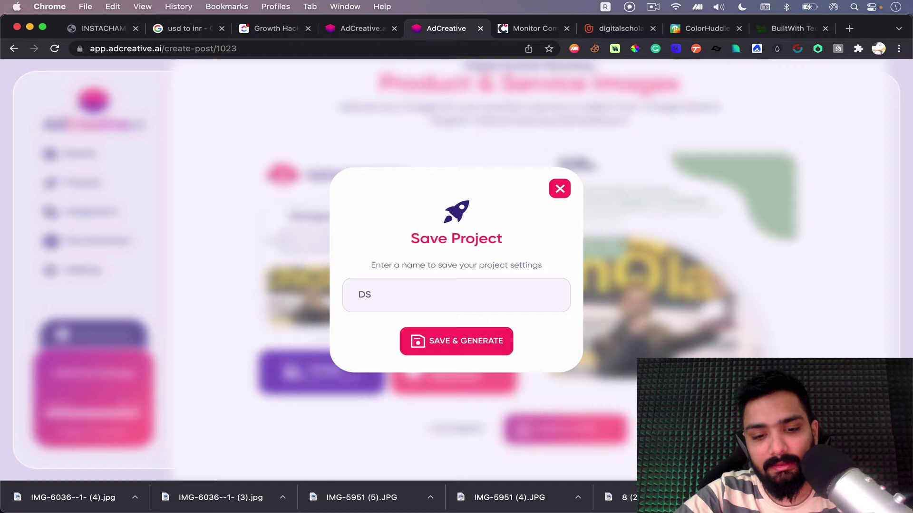
{"action": "type", "text": " - 3 months"}
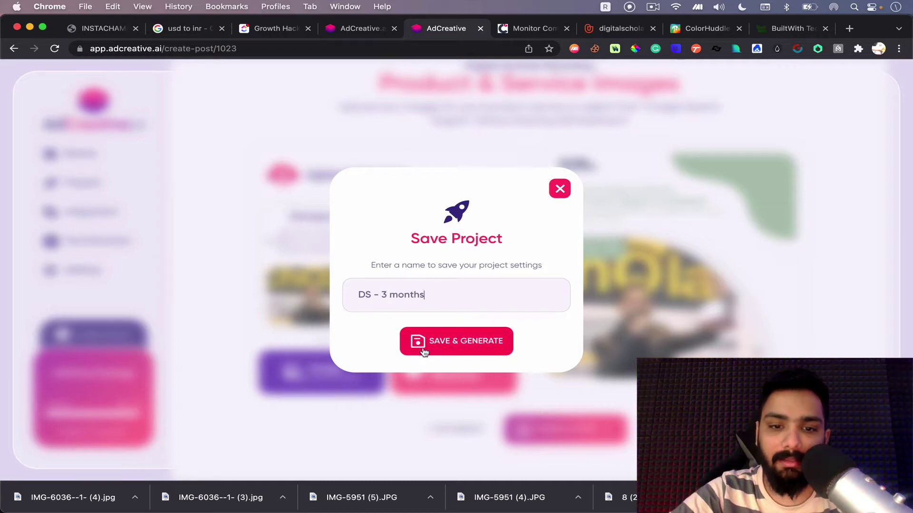
{"action": "left_click", "coordinate": [428, 347]}
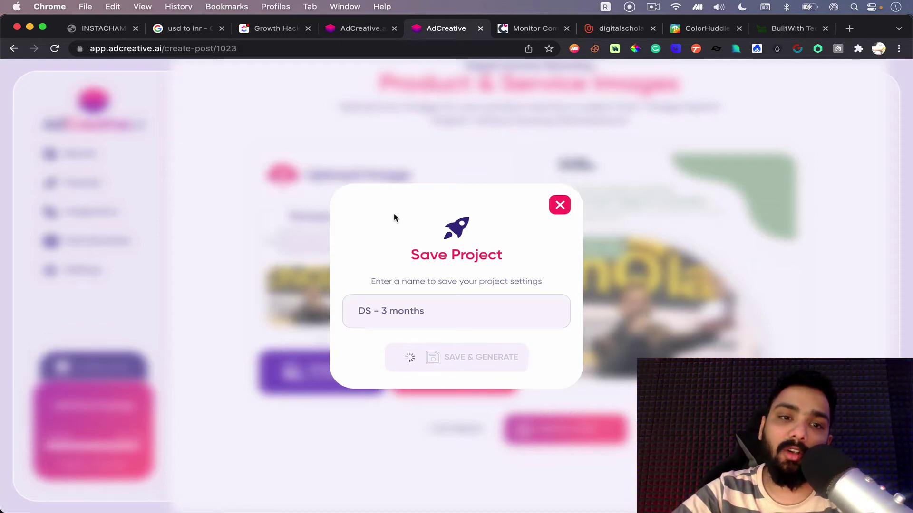
{"action": "left_click", "coordinate": [269, 31]}
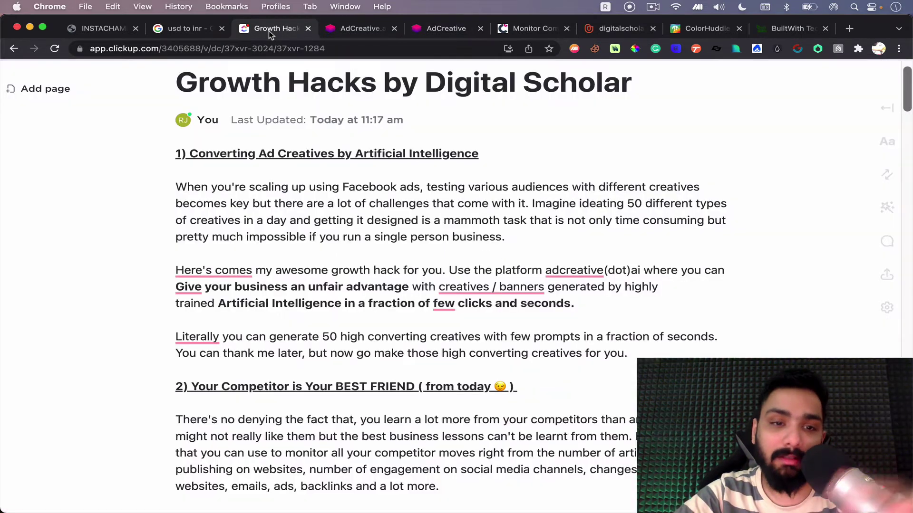
Step: Glance at the generating creatives, then scroll the doc to 'Your Competitor is Your BEST FRIEND'
{"action": "left_click", "coordinate": [464, 32]}
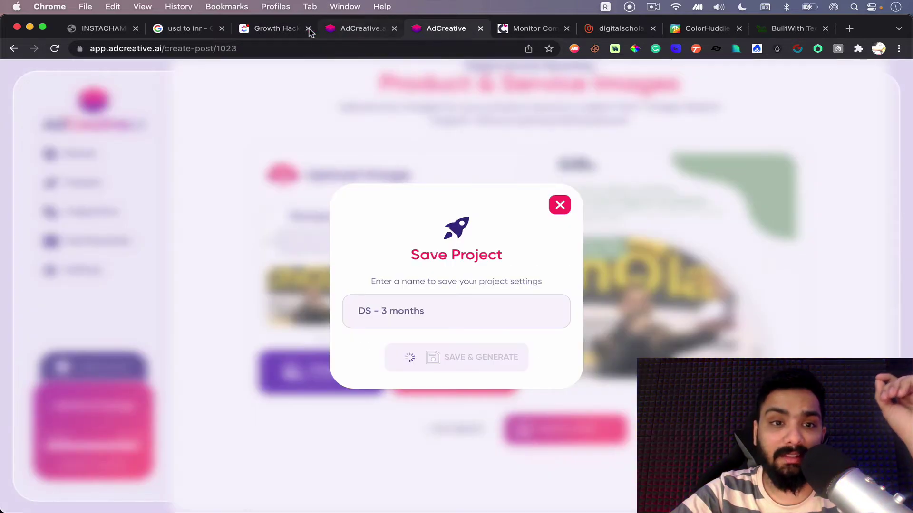
{"action": "left_click", "coordinate": [271, 30]}
{"action": "scroll", "coordinate": [298, 204], "scroll_direction": "down", "scroll_amount": 1}
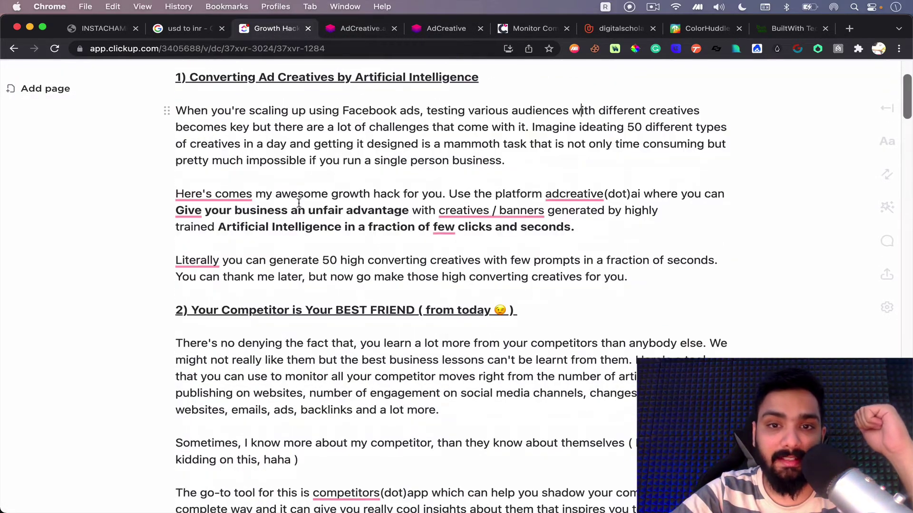
{"action": "scroll", "coordinate": [299, 203], "scroll_direction": "down", "scroll_amount": 3}
{"action": "scroll", "coordinate": [299, 203], "scroll_direction": "down", "scroll_amount": 1}
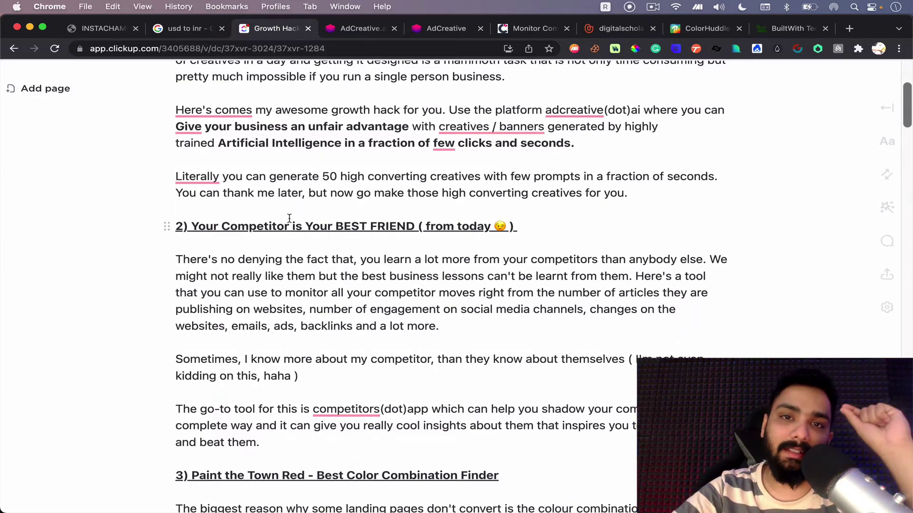
{"action": "scroll", "coordinate": [289, 218], "scroll_direction": "up", "scroll_amount": 1}
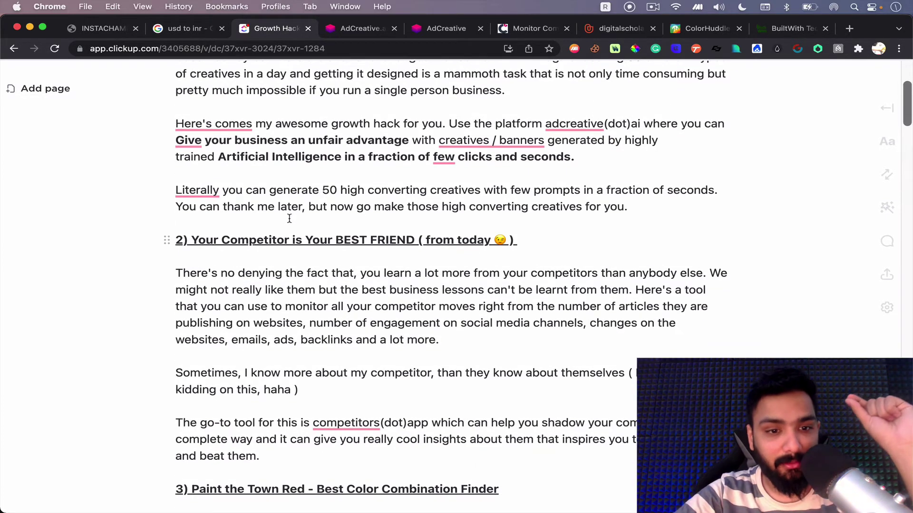
{"action": "scroll", "coordinate": [289, 218], "scroll_direction": "up", "scroll_amount": 2, "text": "ctrl"}
{"action": "scroll", "coordinate": [289, 218], "scroll_direction": "down", "scroll_amount": 1}
{"action": "scroll", "coordinate": [289, 219], "scroll_direction": "down", "scroll_amount": 1}
{"action": "scroll", "coordinate": [289, 218], "scroll_direction": "down", "scroll_amount": 2}
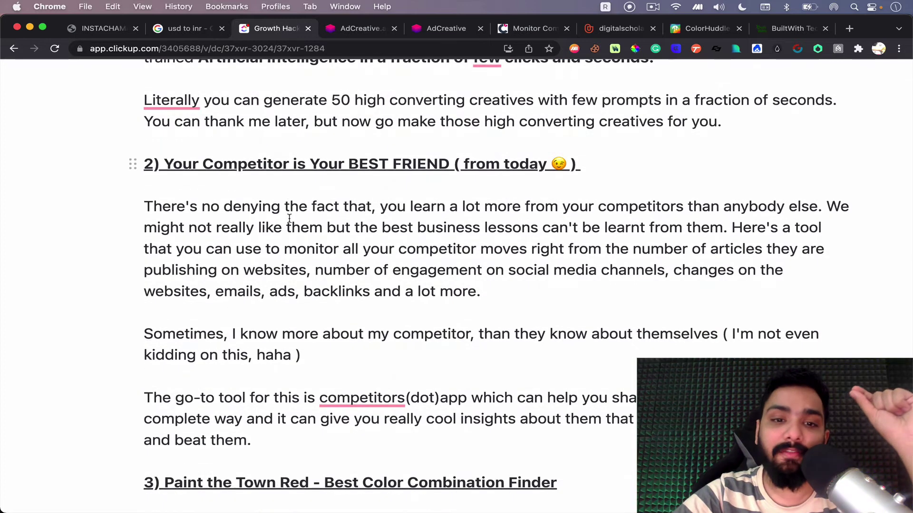
{"action": "scroll", "coordinate": [289, 218], "scroll_direction": "down", "scroll_amount": 1}
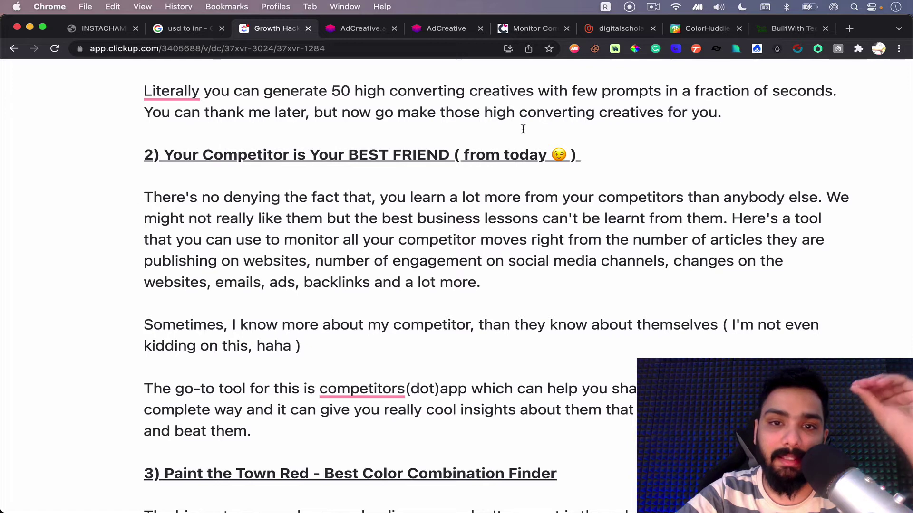
Step: Open competitors.app and highlight its SOCIAL MEDIA UPDATES and BLOG NEW ARTICLES labels
{"action": "left_click", "coordinate": [520, 32]}
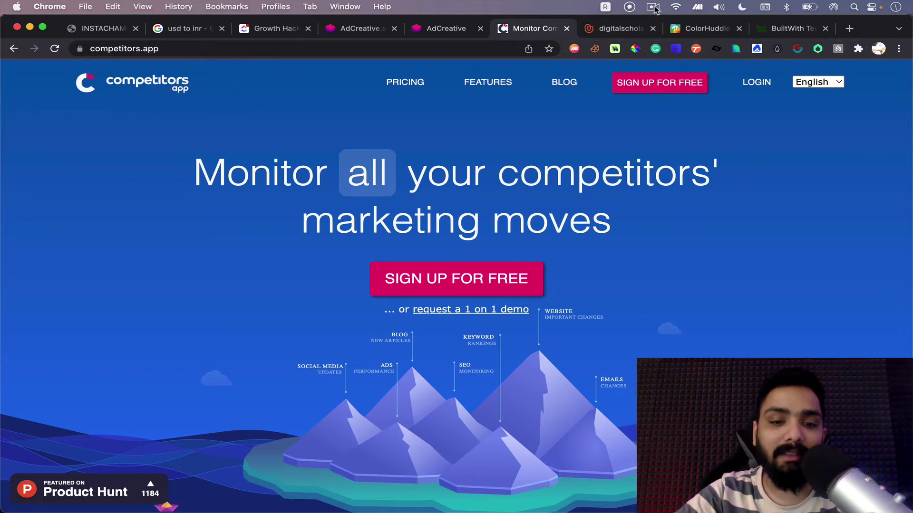
{"action": "left_click_drag", "start_coordinate": [297, 365], "coordinate": [338, 374]}
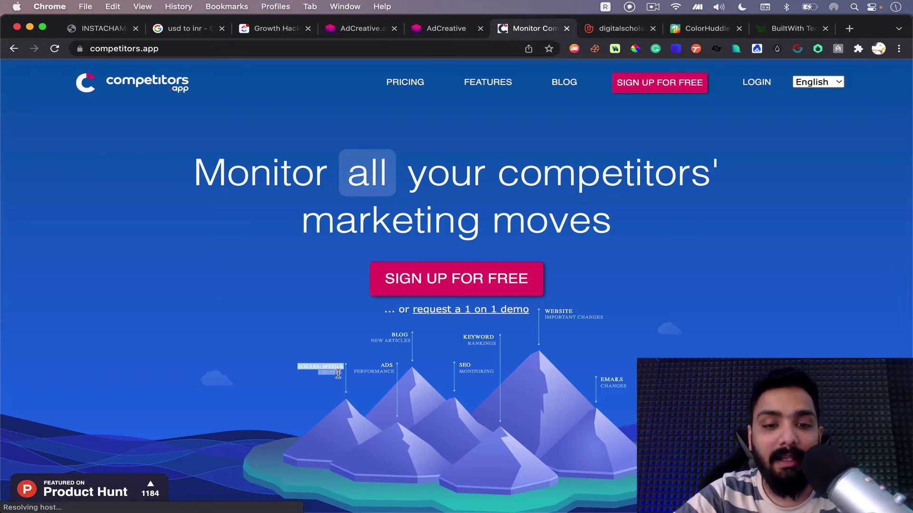
{"action": "scroll", "coordinate": [338, 374], "scroll_direction": "up", "scroll_amount": 3}
{"action": "scroll", "coordinate": [338, 374], "scroll_direction": "up", "scroll_amount": 2}
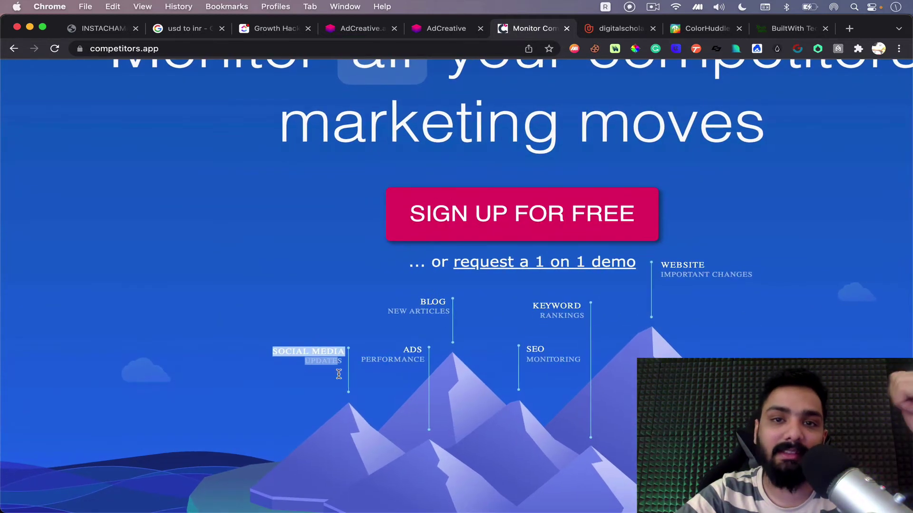
{"action": "left_click", "coordinate": [397, 376]}
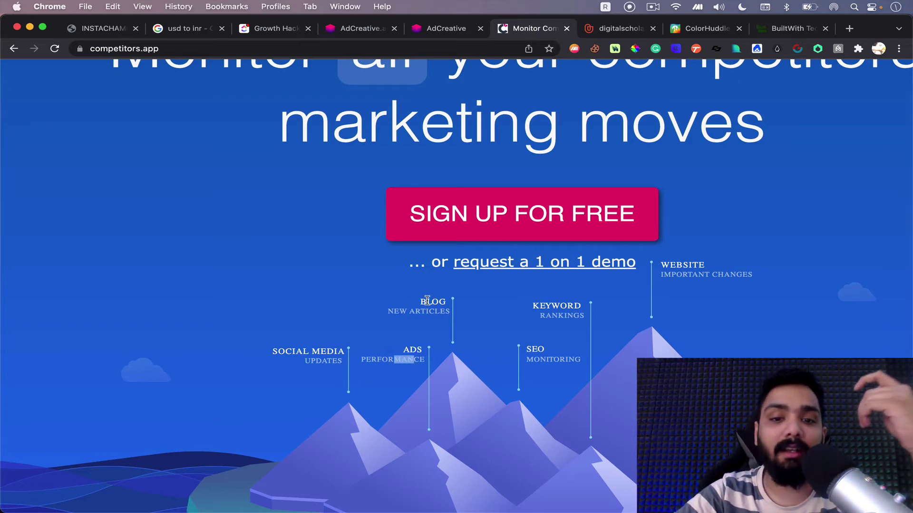
{"action": "left_click_drag", "start_coordinate": [420, 301], "coordinate": [433, 311]}
{"action": "scroll", "coordinate": [442, 313], "scroll_direction": "right", "scroll_amount": 3}
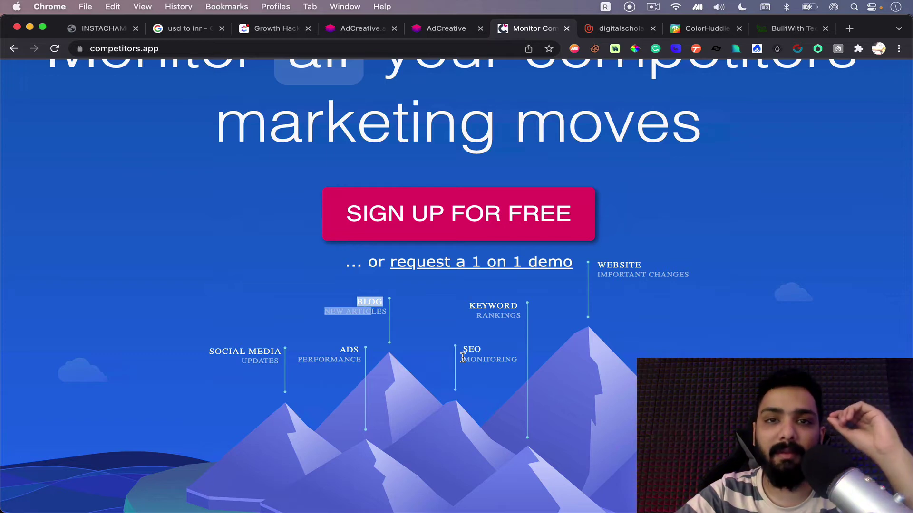
Step: Scroll through the rest of the competitors.app page
{"action": "left_click", "coordinate": [652, 7]}
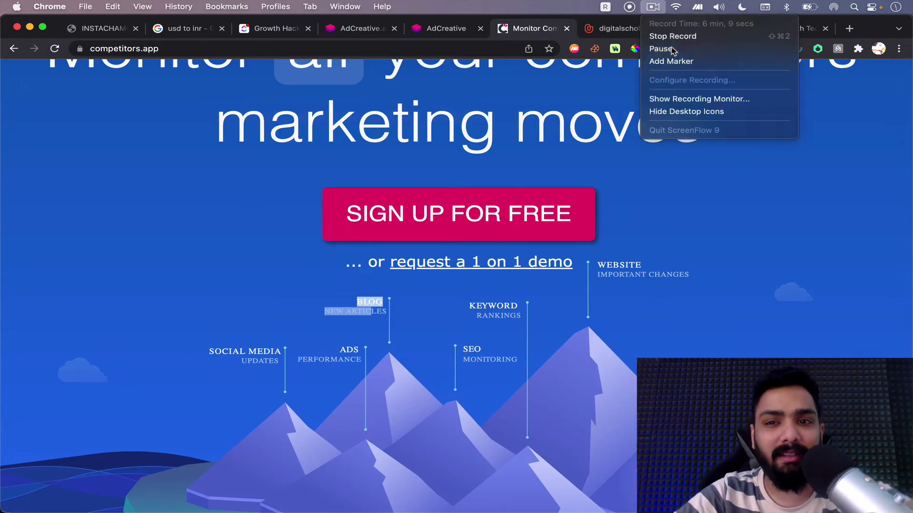
{"action": "left_click", "coordinate": [666, 48]}
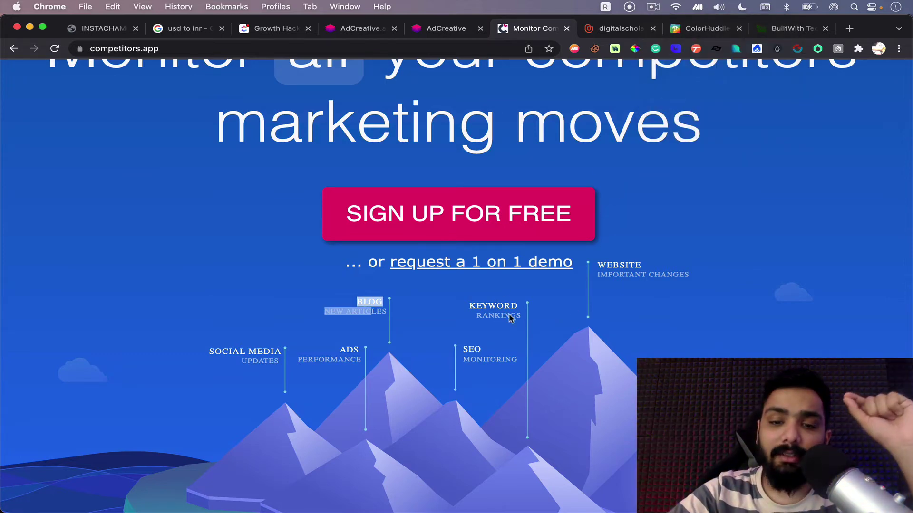
{"action": "scroll", "coordinate": [510, 318], "scroll_direction": "down", "scroll_amount": 1}
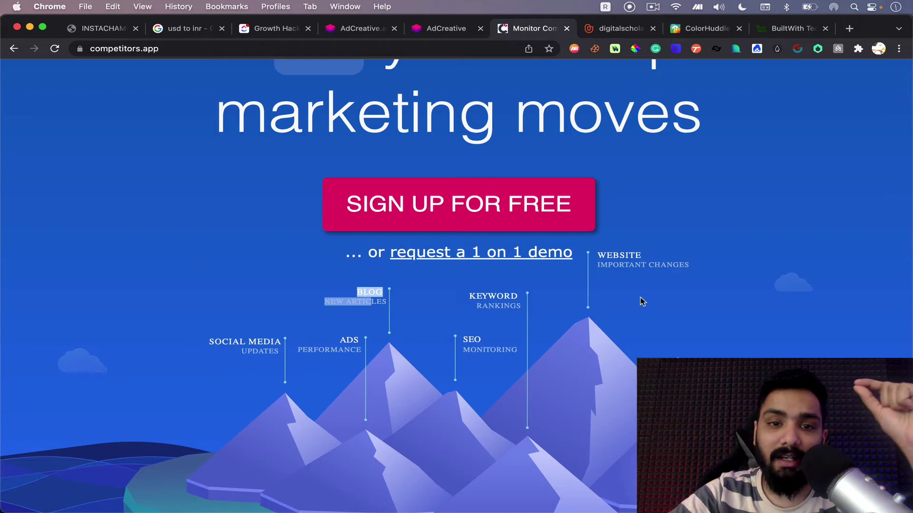
{"action": "scroll", "coordinate": [641, 301], "scroll_direction": "down", "scroll_amount": 5, "text": "ctrl"}
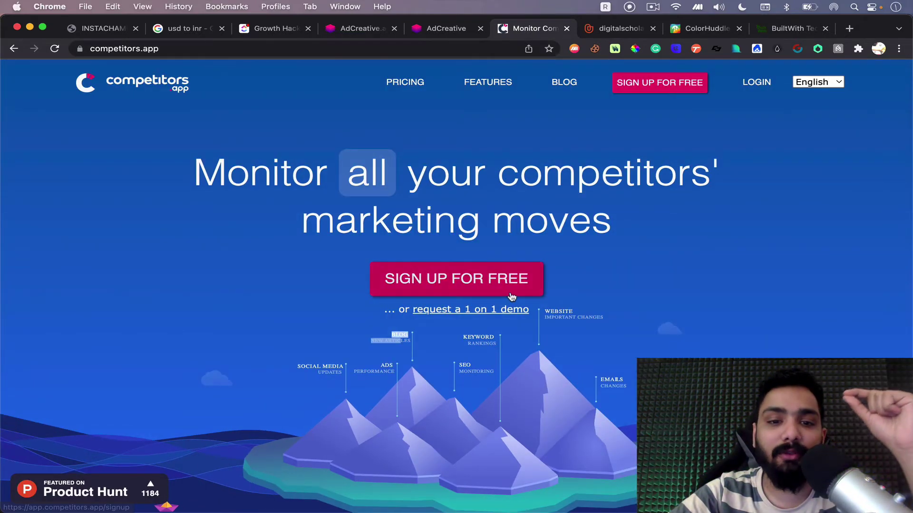
{"action": "scroll", "coordinate": [509, 298], "scroll_direction": "down", "scroll_amount": 5}
{"action": "scroll", "coordinate": [511, 295], "scroll_direction": "down", "scroll_amount": 10}
{"action": "scroll", "coordinate": [511, 295], "scroll_direction": "down", "scroll_amount": 10}
{"action": "scroll", "coordinate": [510, 296], "scroll_direction": "down", "scroll_amount": 5}
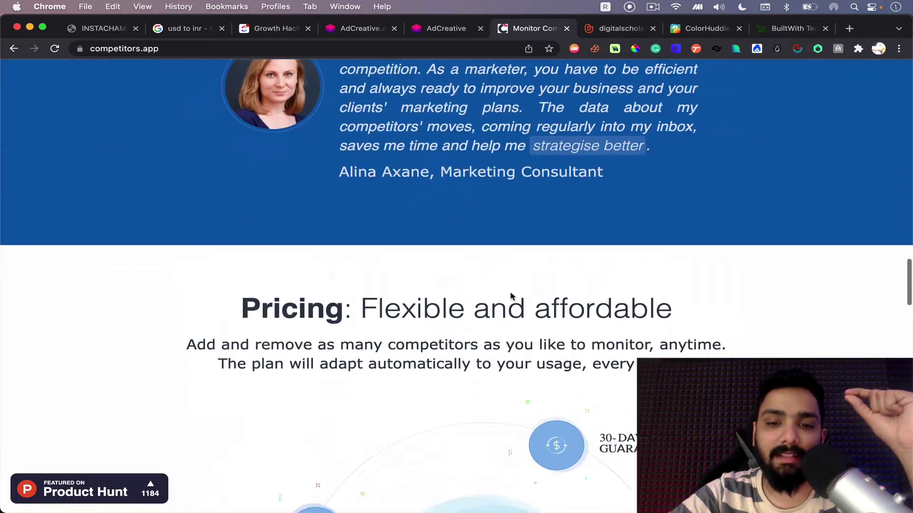
{"action": "scroll", "coordinate": [511, 296], "scroll_direction": "up", "scroll_amount": 5}
{"action": "scroll", "coordinate": [511, 295], "scroll_direction": "up", "scroll_amount": 10}
{"action": "scroll", "coordinate": [511, 296], "scroll_direction": "up", "scroll_amount": 10}
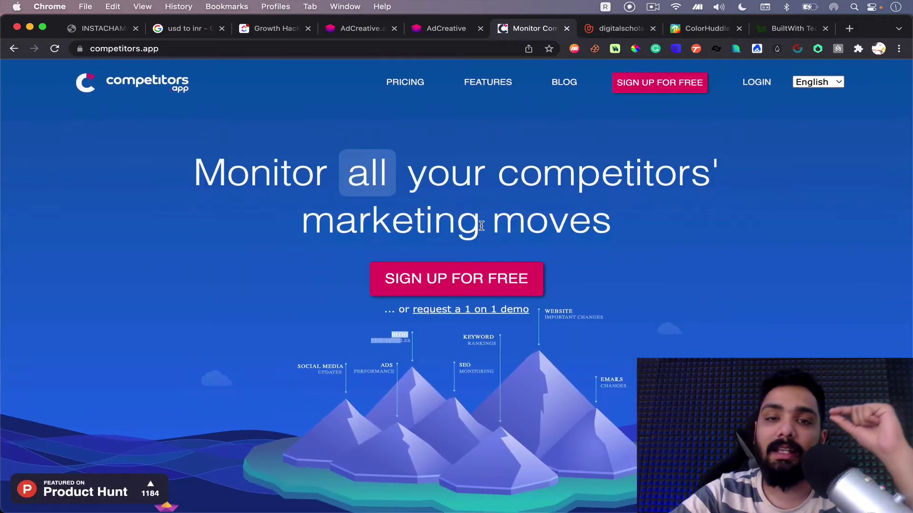
Step: Scroll the Growth Hacks doc to the colorhuddle paragraph and bring up the ColorHuddle site
{"action": "left_click", "coordinate": [275, 28]}
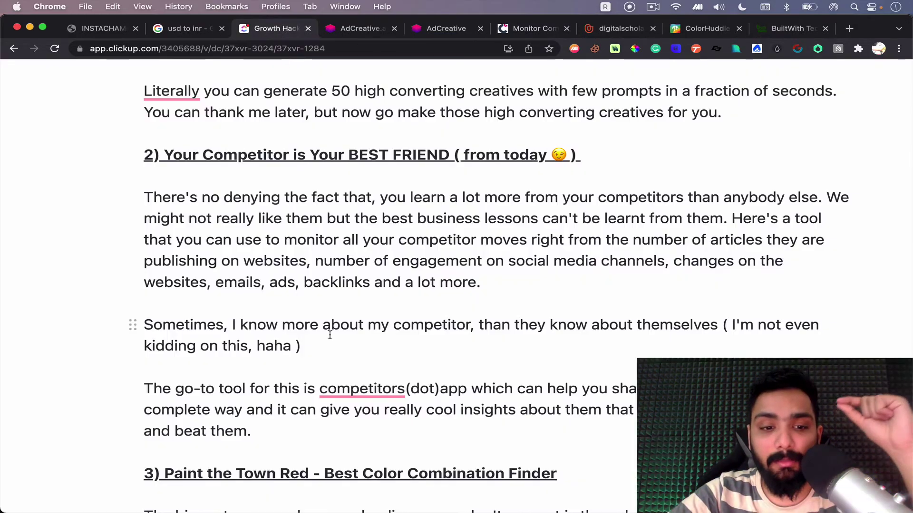
{"action": "scroll", "coordinate": [329, 333], "scroll_direction": "down", "scroll_amount": 2}
{"action": "scroll", "coordinate": [330, 335], "scroll_direction": "down", "scroll_amount": 2}
{"action": "scroll", "coordinate": [330, 335], "scroll_direction": "down", "scroll_amount": 1}
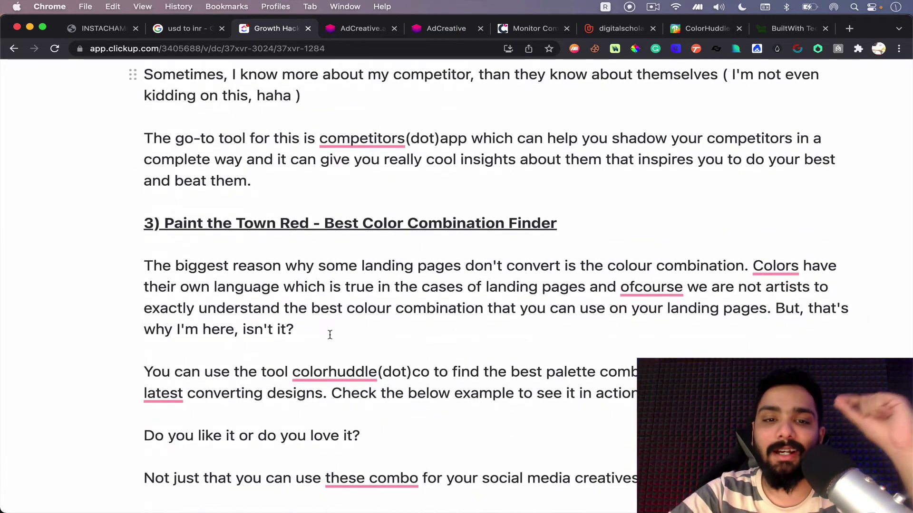
{"action": "left_click", "coordinate": [711, 32]}
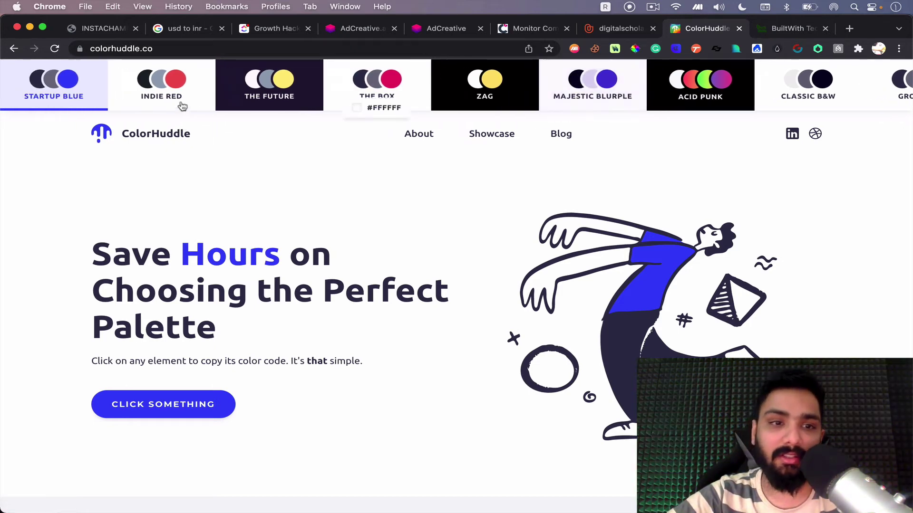
Step: Preview the ColorHuddle landing page in the Acid Punk palette, scrolling through it
{"action": "left_click", "coordinate": [670, 97]}
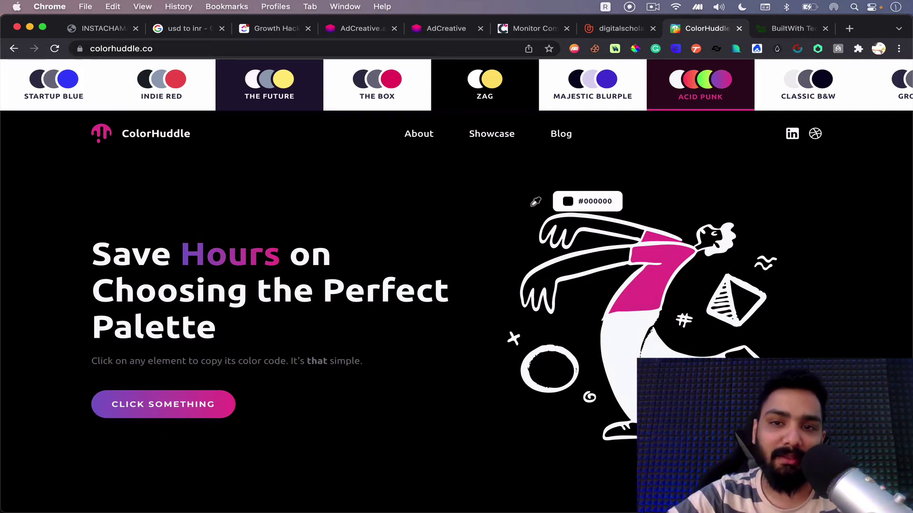
{"action": "scroll", "coordinate": [536, 201], "scroll_direction": "down", "scroll_amount": 2}
{"action": "scroll", "coordinate": [535, 201], "scroll_direction": "down", "scroll_amount": 5}
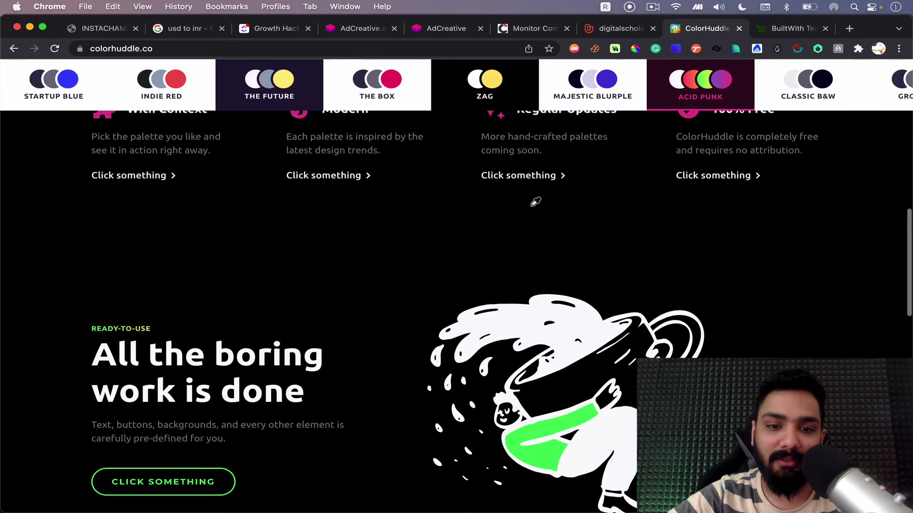
{"action": "scroll", "coordinate": [536, 202], "scroll_direction": "down", "scroll_amount": 3}
{"action": "scroll", "coordinate": [536, 201], "scroll_direction": "down", "scroll_amount": 5}
{"action": "scroll", "coordinate": [535, 202], "scroll_direction": "down", "scroll_amount": 5}
{"action": "scroll", "coordinate": [535, 201], "scroll_direction": "up", "scroll_amount": 15}
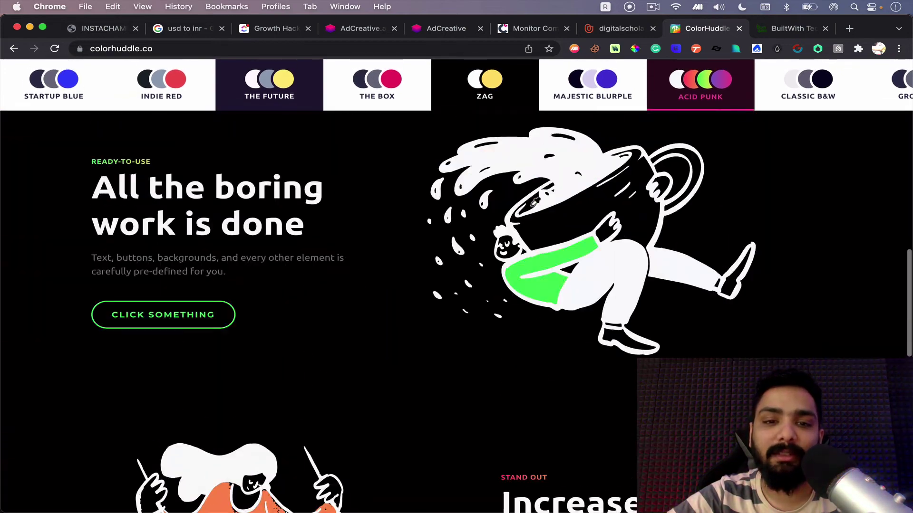
{"action": "scroll", "coordinate": [494, 198], "scroll_direction": "up", "scroll_amount": 10}
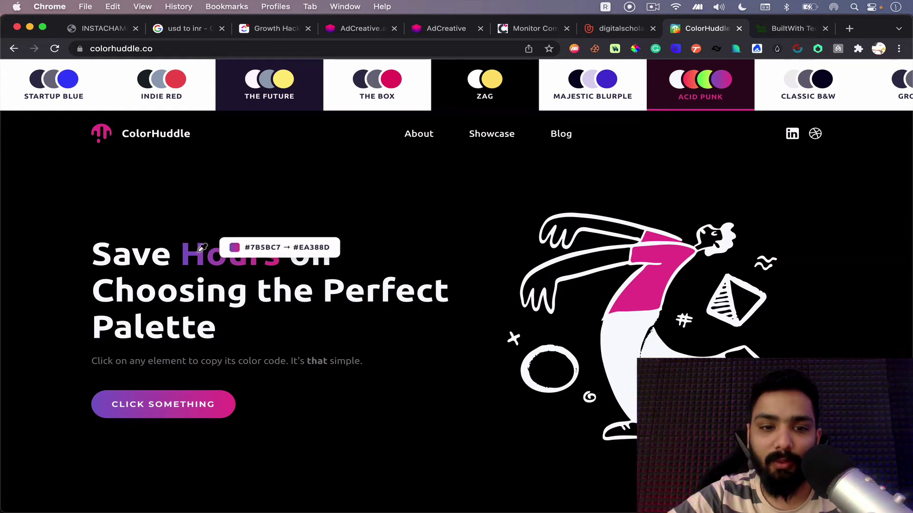
{"action": "scroll", "coordinate": [202, 269], "scroll_direction": "down", "scroll_amount": 5}
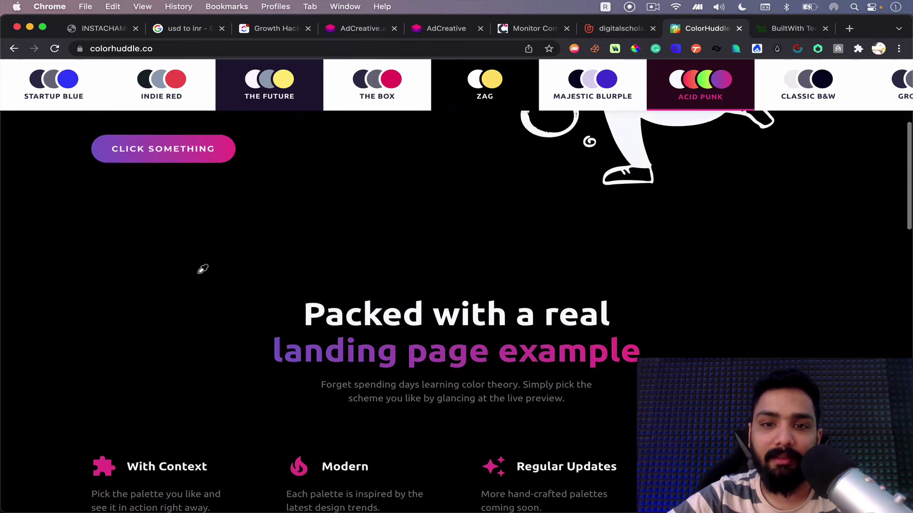
{"action": "scroll", "coordinate": [199, 278], "scroll_direction": "up", "scroll_amount": 5}
Step: Preview the page in the ZAG palette, then in Classic B&W
{"action": "left_click", "coordinate": [481, 71]}
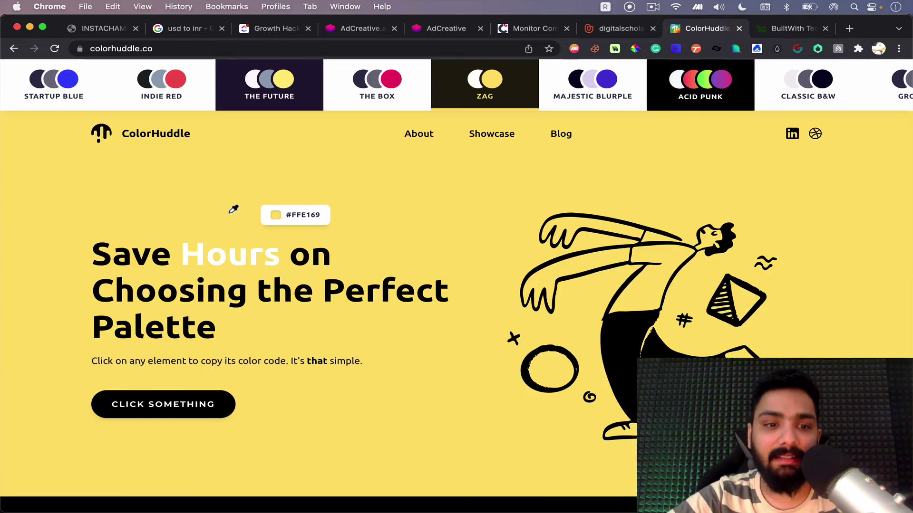
{"action": "scroll", "coordinate": [422, 340], "scroll_direction": "down", "scroll_amount": 5}
{"action": "scroll", "coordinate": [421, 341], "scroll_direction": "down", "scroll_amount": 5}
{"action": "scroll", "coordinate": [425, 340], "scroll_direction": "down", "scroll_amount": 5}
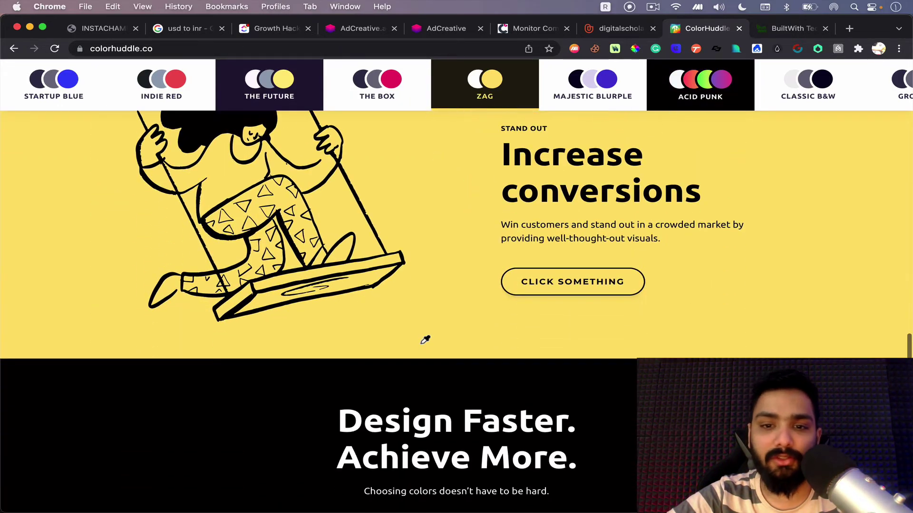
{"action": "scroll", "coordinate": [424, 340], "scroll_direction": "up", "scroll_amount": 3}
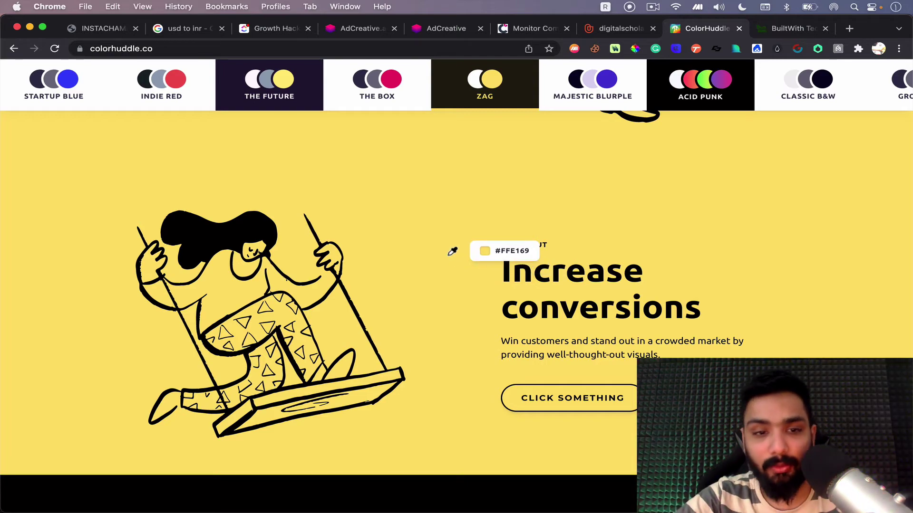
{"action": "scroll", "coordinate": [452, 252], "scroll_direction": "up", "scroll_amount": 10}
{"action": "left_click", "coordinate": [831, 88]}
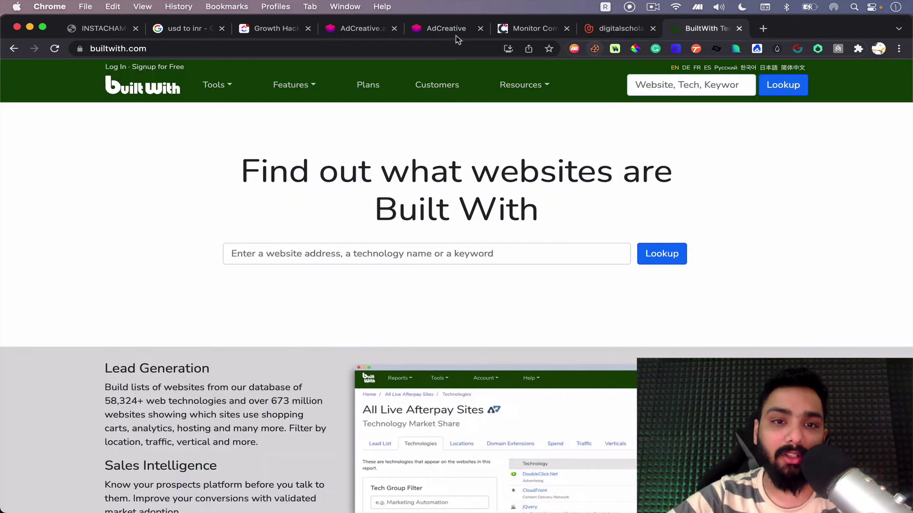
Step: Switch back to the ClickUp Growth Hacks doc and scroll to '4) Grow with Technology'
{"action": "left_click", "coordinate": [280, 29]}
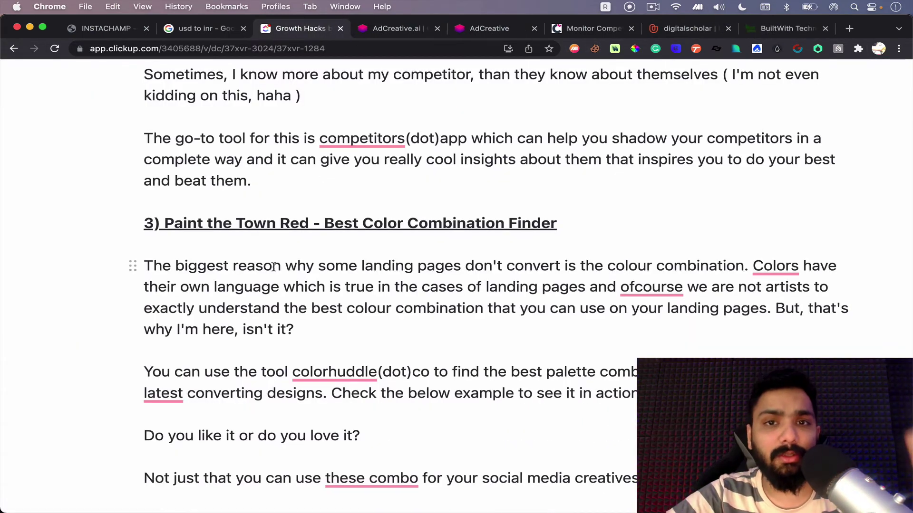
{"action": "scroll", "coordinate": [274, 267], "scroll_direction": "down", "scroll_amount": 1}
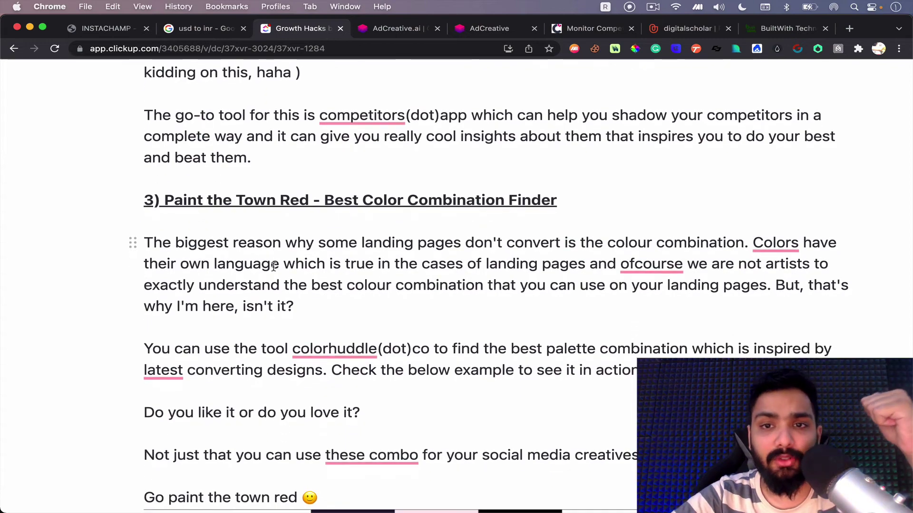
{"action": "scroll", "coordinate": [274, 267], "scroll_direction": "down", "scroll_amount": 5}
{"action": "scroll", "coordinate": [274, 267], "scroll_direction": "down", "scroll_amount": 5}
{"action": "scroll", "coordinate": [274, 267], "scroll_direction": "down", "scroll_amount": 10}
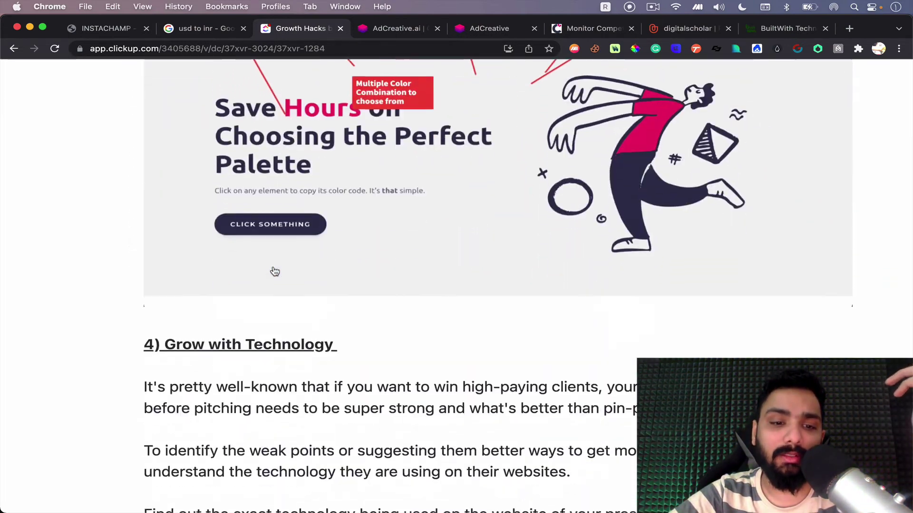
{"action": "scroll", "coordinate": [273, 267], "scroll_direction": "down", "scroll_amount": 4}
{"action": "scroll", "coordinate": [273, 267], "scroll_direction": "down", "scroll_amount": 2}
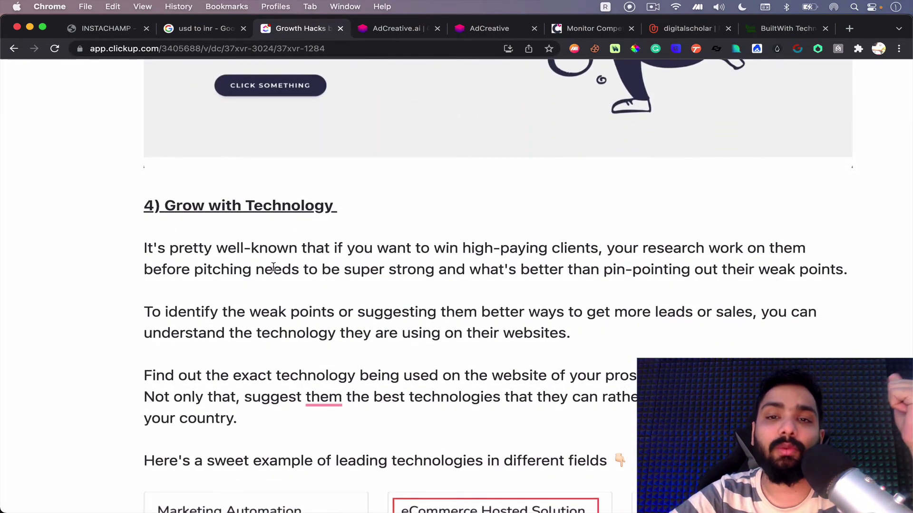
{"action": "left_click", "coordinate": [758, 32]}
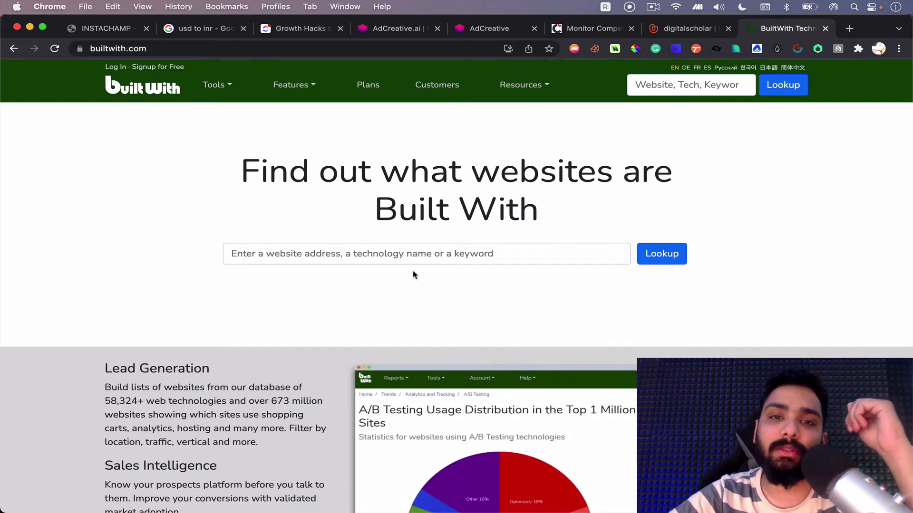
{"action": "left_click", "coordinate": [390, 254]}
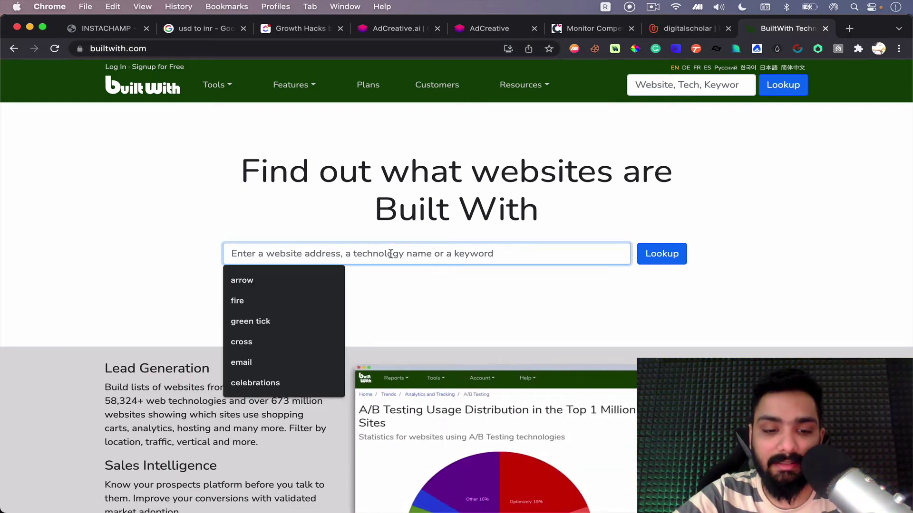
{"action": "type", "text": "www.digitalscho"}
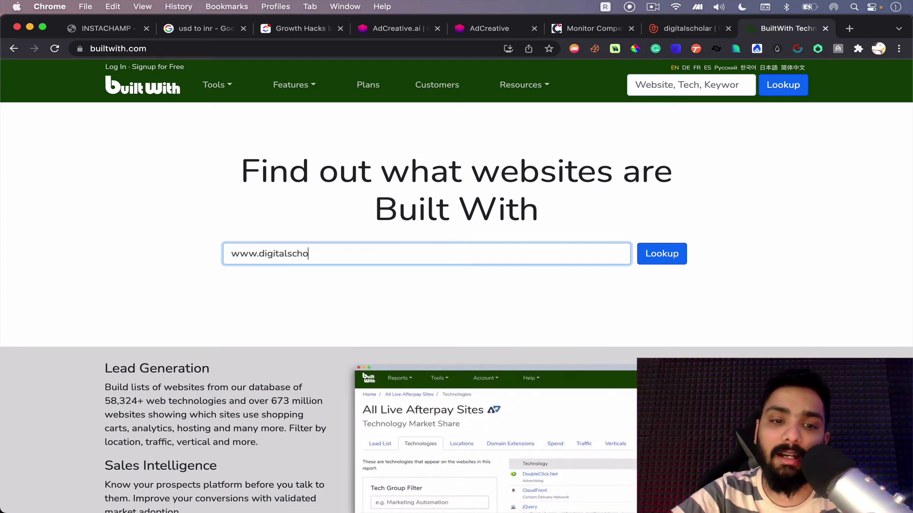
{"action": "type", "text": "lar."}
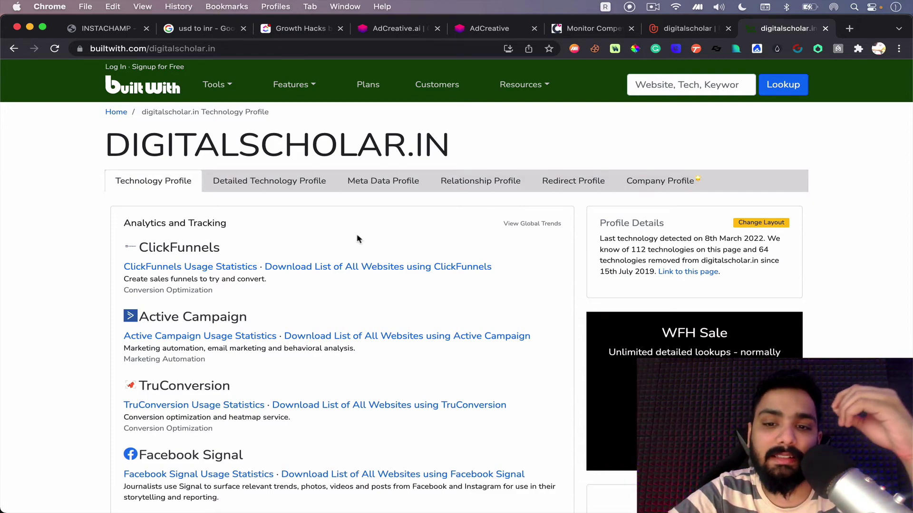
Step: Scroll through the Technology Profile (ClickFunnels, Active Campaign, WordPress, Apache), then back to the top
{"action": "scroll", "coordinate": [357, 238], "scroll_direction": "down", "scroll_amount": 3}
{"action": "scroll", "coordinate": [279, 212], "scroll_direction": "up", "scroll_amount": 1}
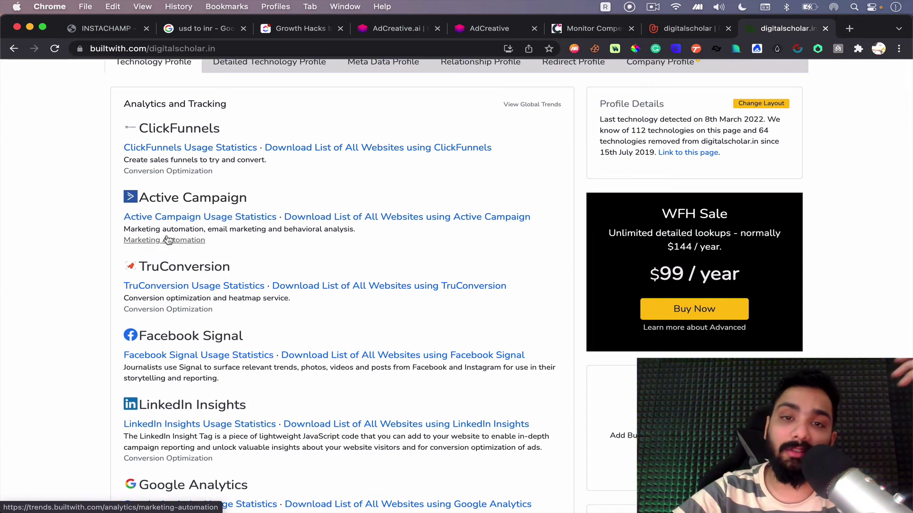
{"action": "scroll", "coordinate": [168, 239], "scroll_direction": "down", "scroll_amount": 5}
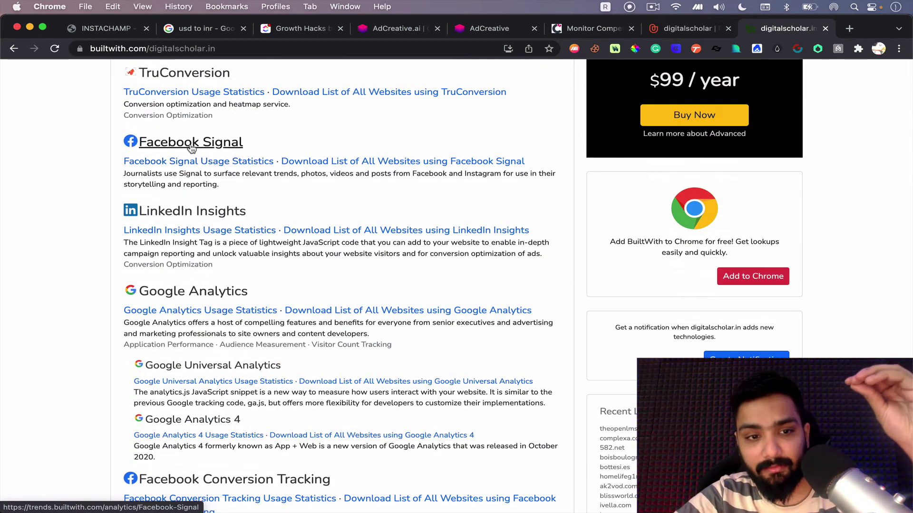
{"action": "scroll", "coordinate": [193, 218], "scroll_direction": "down", "scroll_amount": 2}
{"action": "scroll", "coordinate": [193, 218], "scroll_direction": "down", "scroll_amount": 2}
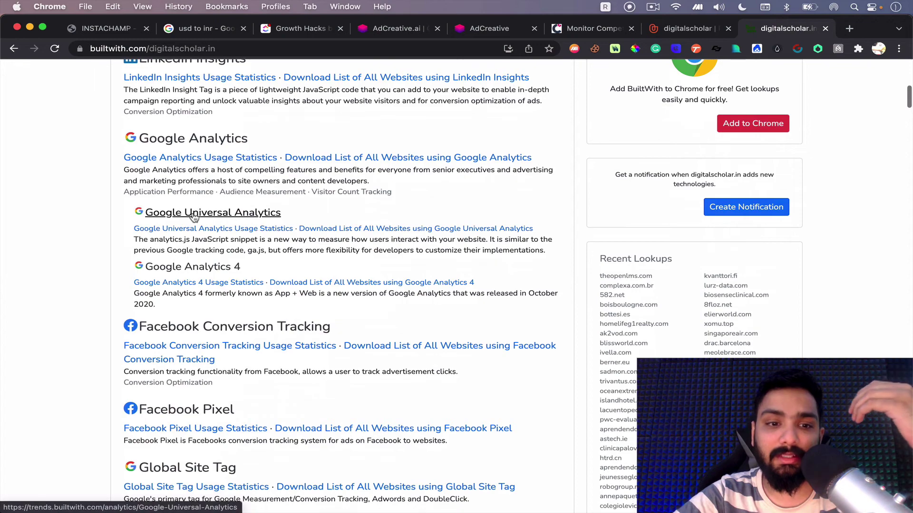
{"action": "scroll", "coordinate": [193, 217], "scroll_direction": "down", "scroll_amount": 2}
{"action": "scroll", "coordinate": [194, 217], "scroll_direction": "down", "scroll_amount": 5}
{"action": "scroll", "coordinate": [193, 217], "scroll_direction": "down", "scroll_amount": 3}
{"action": "scroll", "coordinate": [193, 218], "scroll_direction": "down", "scroll_amount": 3}
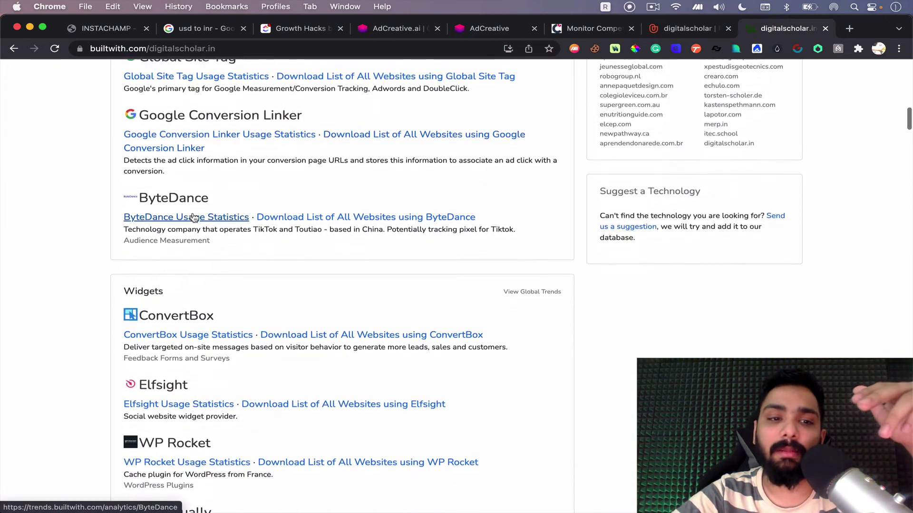
{"action": "scroll", "coordinate": [193, 218], "scroll_direction": "down", "scroll_amount": 3}
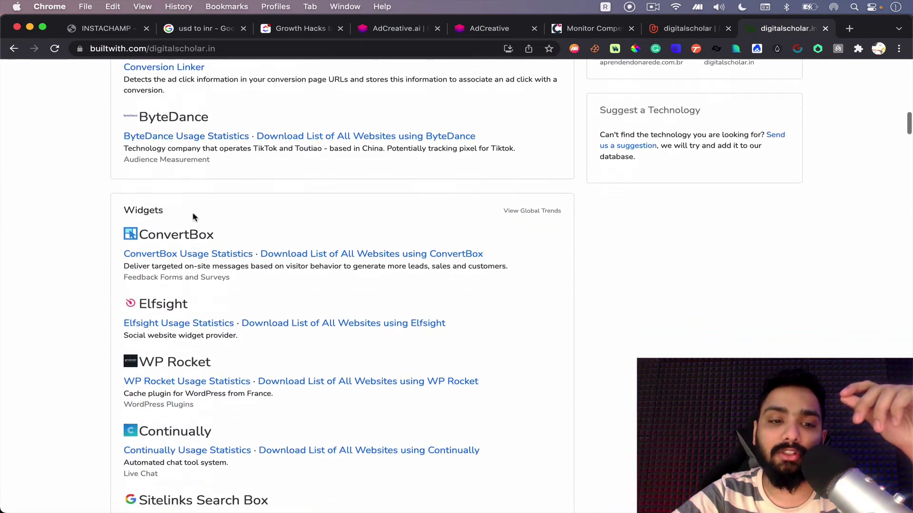
{"action": "scroll", "coordinate": [193, 218], "scroll_direction": "down", "scroll_amount": 5}
{"action": "scroll", "coordinate": [193, 218], "scroll_direction": "down", "scroll_amount": 5}
{"action": "scroll", "coordinate": [193, 218], "scroll_direction": "down", "scroll_amount": 3}
{"action": "scroll", "coordinate": [194, 218], "scroll_direction": "down", "scroll_amount": 6}
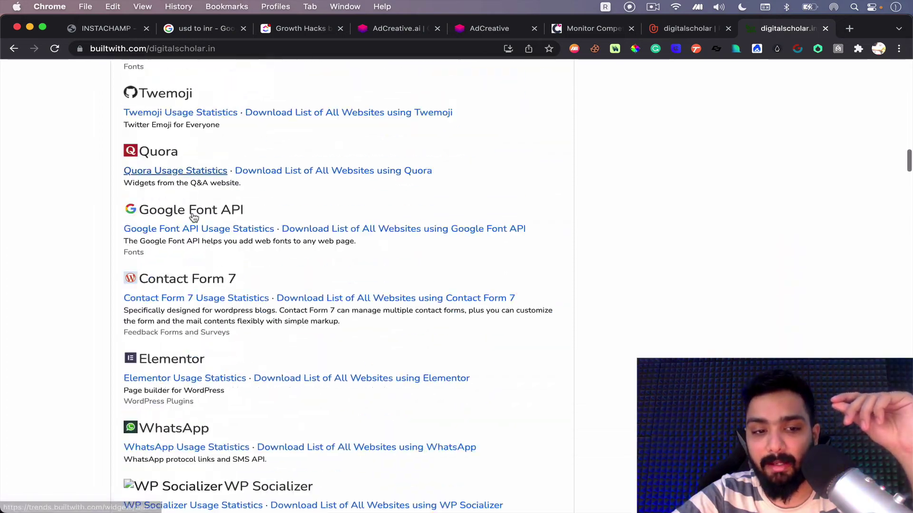
{"action": "scroll", "coordinate": [193, 217], "scroll_direction": "down", "scroll_amount": 3}
{"action": "scroll", "coordinate": [191, 221], "scroll_direction": "up", "scroll_amount": 3}
{"action": "scroll", "coordinate": [190, 221], "scroll_direction": "down", "scroll_amount": 6}
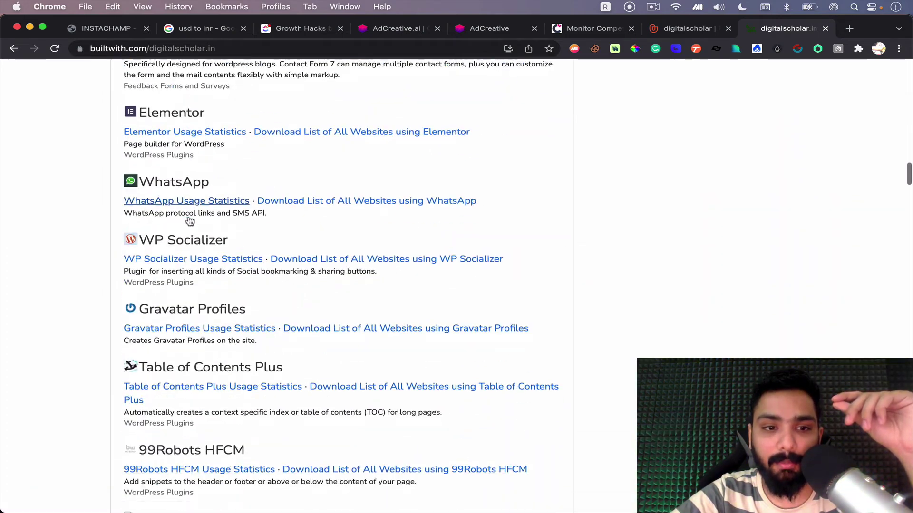
{"action": "scroll", "coordinate": [190, 221], "scroll_direction": "down", "scroll_amount": 9}
{"action": "scroll", "coordinate": [188, 220], "scroll_direction": "down", "scroll_amount": 7}
{"action": "scroll", "coordinate": [189, 219], "scroll_direction": "down", "scroll_amount": 8}
{"action": "scroll", "coordinate": [188, 220], "scroll_direction": "down", "scroll_amount": 9}
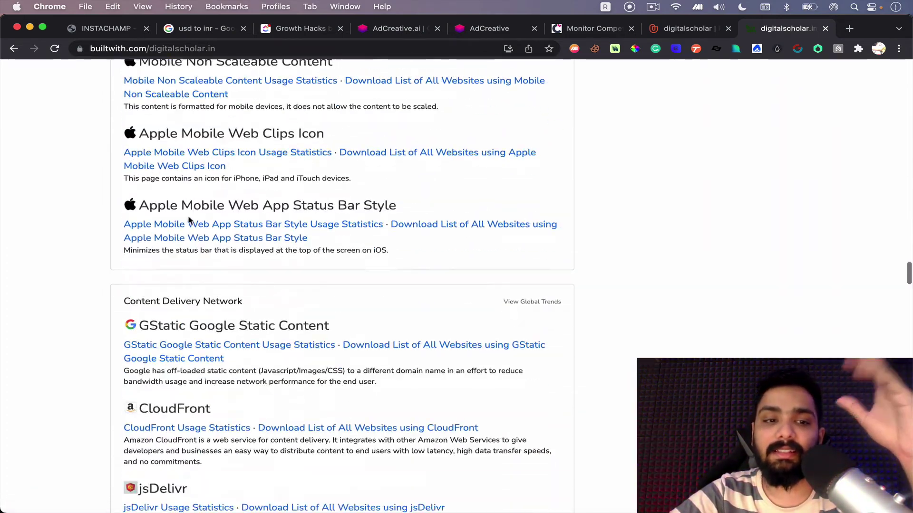
{"action": "scroll", "coordinate": [189, 219], "scroll_direction": "down", "scroll_amount": 9}
{"action": "scroll", "coordinate": [189, 221], "scroll_direction": "down", "scroll_amount": 9}
{"action": "scroll", "coordinate": [189, 221], "scroll_direction": "down", "scroll_amount": 5}
{"action": "scroll", "coordinate": [189, 221], "scroll_direction": "down", "scroll_amount": 7}
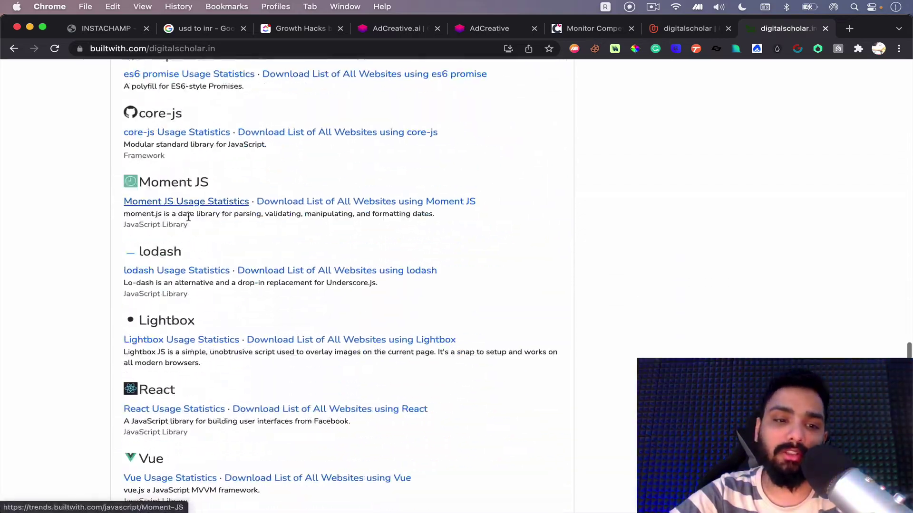
{"action": "scroll", "coordinate": [190, 221], "scroll_direction": "down", "scroll_amount": 6}
{"action": "scroll", "coordinate": [189, 220], "scroll_direction": "down", "scroll_amount": 9}
{"action": "scroll", "coordinate": [189, 220], "scroll_direction": "down", "scroll_amount": 9}
{"action": "scroll", "coordinate": [190, 220], "scroll_direction": "down", "scroll_amount": 9}
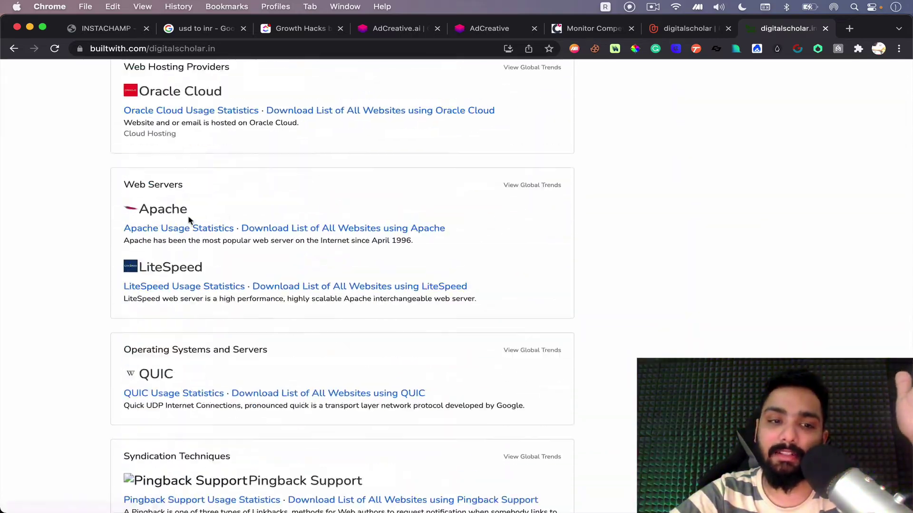
{"action": "scroll", "coordinate": [189, 220], "scroll_direction": "down", "scroll_amount": 9}
{"action": "scroll", "coordinate": [189, 216], "scroll_direction": "down", "scroll_amount": 9}
{"action": "scroll", "coordinate": [189, 217], "scroll_direction": "up", "scroll_amount": 10}
{"action": "scroll", "coordinate": [189, 217], "scroll_direction": "up", "scroll_amount": 10}
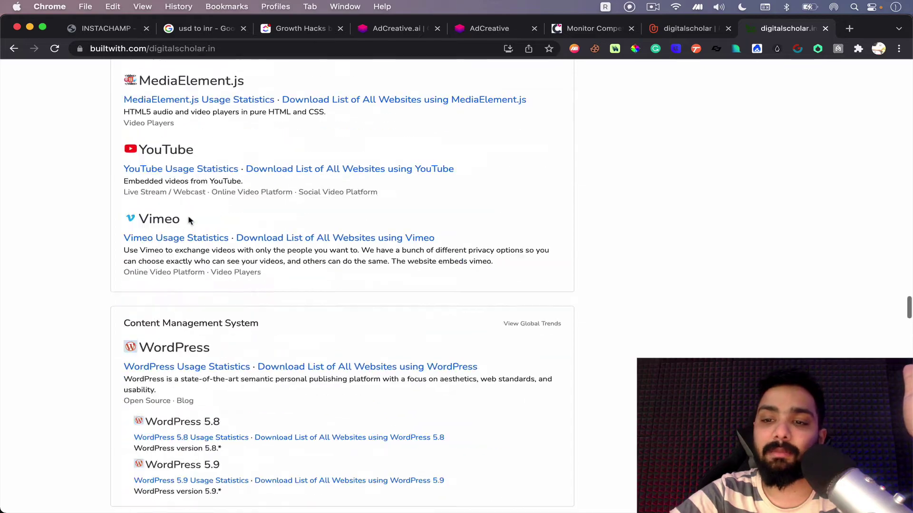
{"action": "scroll", "coordinate": [189, 219], "scroll_direction": "up", "scroll_amount": 10}
{"action": "scroll", "coordinate": [189, 220], "scroll_direction": "up", "scroll_amount": 10}
{"action": "scroll", "coordinate": [188, 220], "scroll_direction": "up", "scroll_amount": 3}
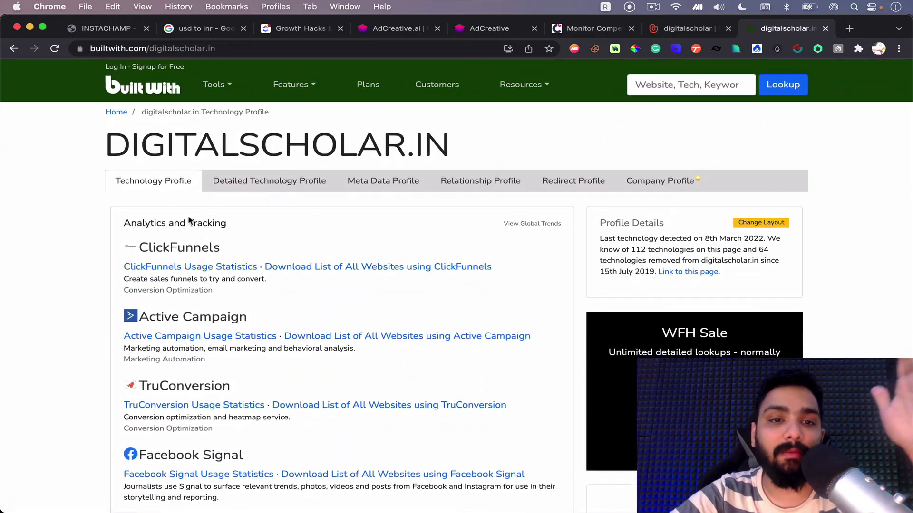
Step: View BuiltWith's Top Ranked Sites list, led by underarmour.com, crayola.com and asda.com
{"action": "left_click", "coordinate": [224, 90]}
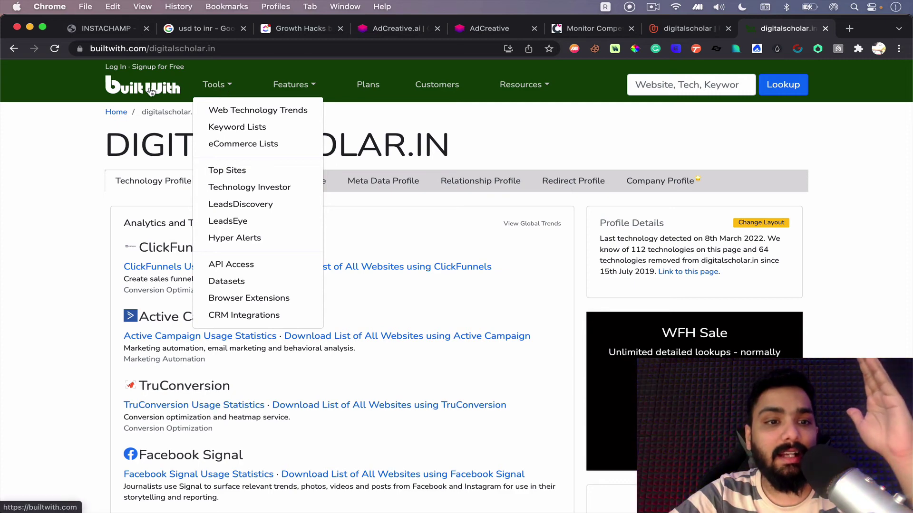
{"action": "left_click", "coordinate": [230, 172]}
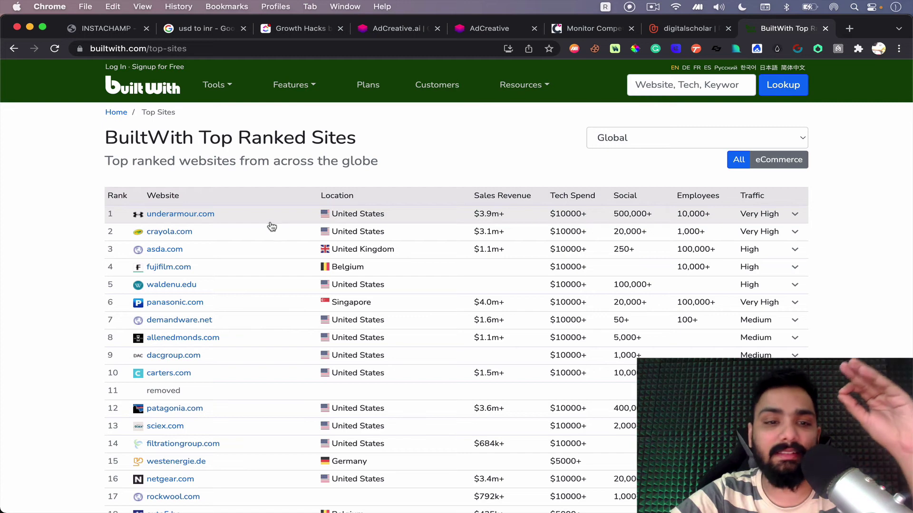
{"action": "left_click", "coordinate": [217, 88]}
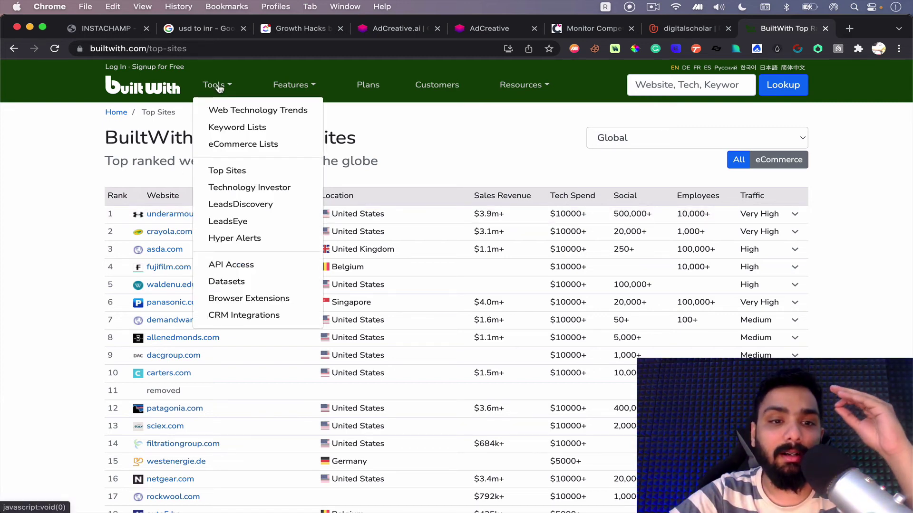
Step: Open BuiltWith's Web Technology Trends page and skim it
{"action": "left_click", "coordinate": [259, 112]}
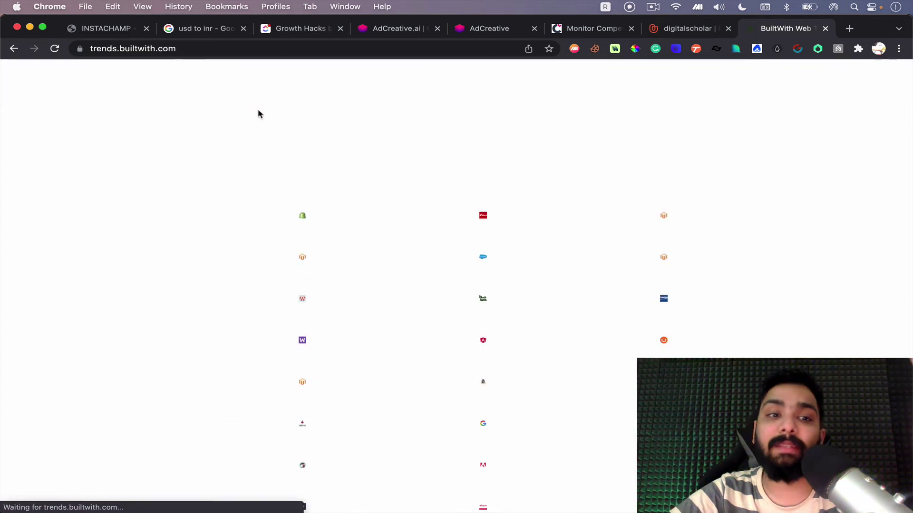
{"action": "scroll", "coordinate": [313, 198], "scroll_direction": "down", "scroll_amount": 1}
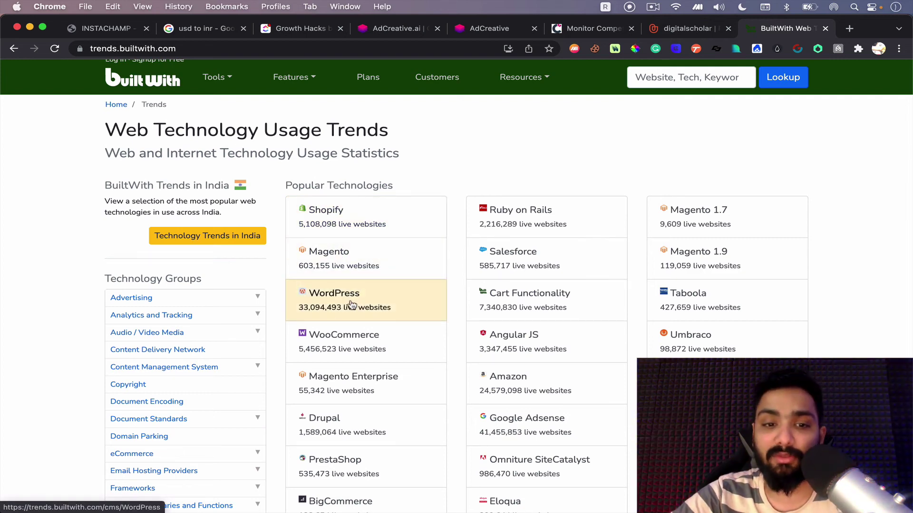
{"action": "scroll", "coordinate": [351, 304], "scroll_direction": "down", "scroll_amount": 5}
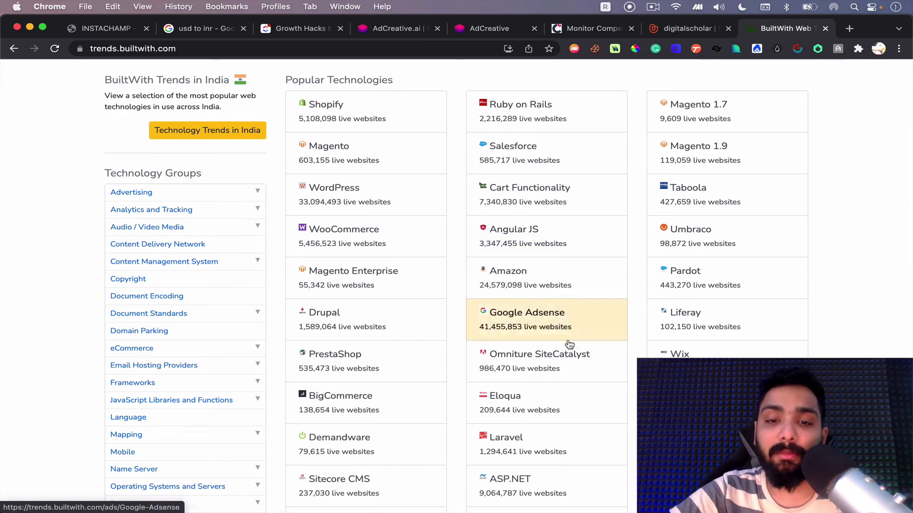
{"action": "scroll", "coordinate": [267, 279], "scroll_direction": "up", "scroll_amount": 2}
Step: Show Technology Trends in India and scroll through categories like Hubspot, Shopify and Shopify Plus
{"action": "left_click", "coordinate": [204, 178]}
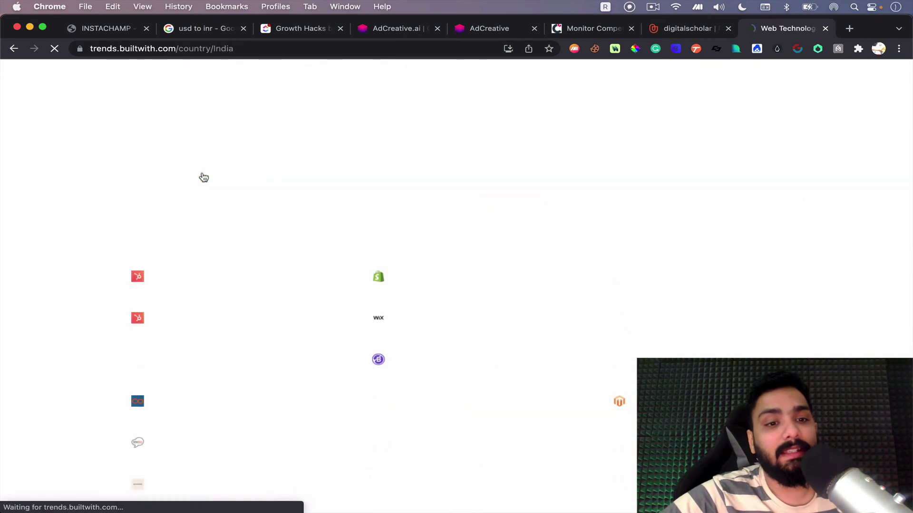
{"action": "scroll", "coordinate": [204, 178], "scroll_direction": "down", "scroll_amount": 1}
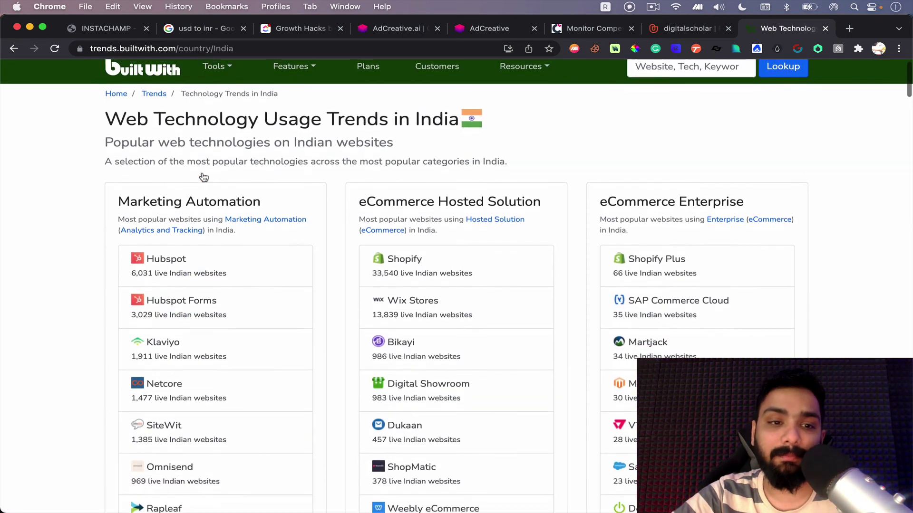
{"action": "scroll", "coordinate": [203, 177], "scroll_direction": "down", "scroll_amount": 1}
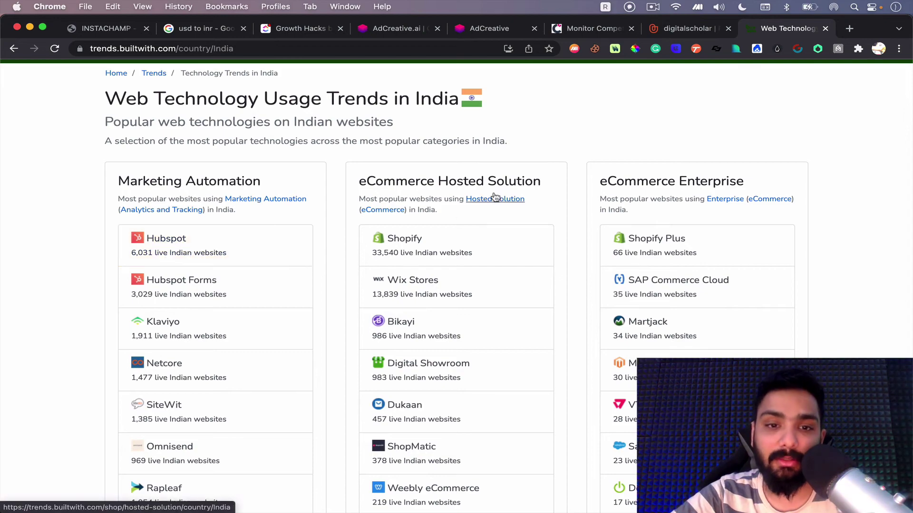
{"action": "scroll", "coordinate": [472, 284], "scroll_direction": "down", "scroll_amount": 7}
{"action": "scroll", "coordinate": [472, 284], "scroll_direction": "down", "scroll_amount": 5}
{"action": "scroll", "coordinate": [472, 284], "scroll_direction": "up", "scroll_amount": 2}
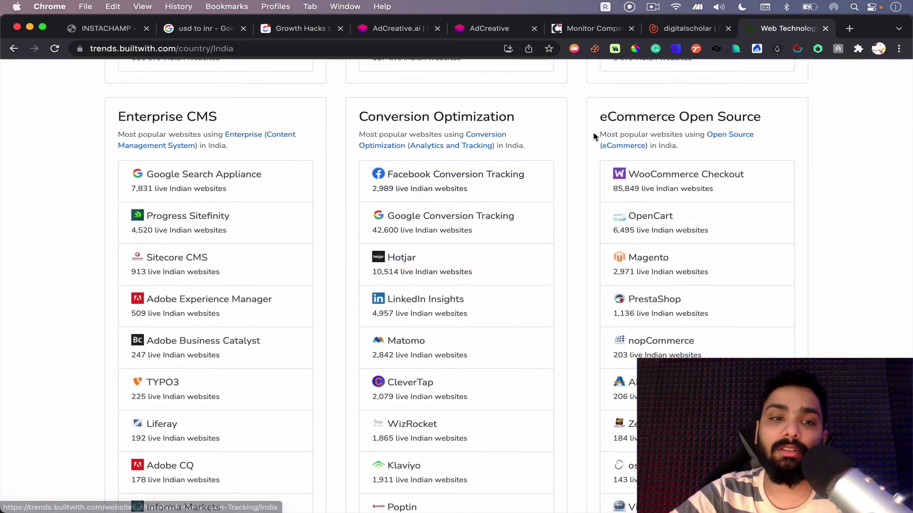
{"action": "scroll", "coordinate": [255, 244], "scroll_direction": "down", "scroll_amount": 8}
{"action": "scroll", "coordinate": [256, 249], "scroll_direction": "down", "scroll_amount": 10}
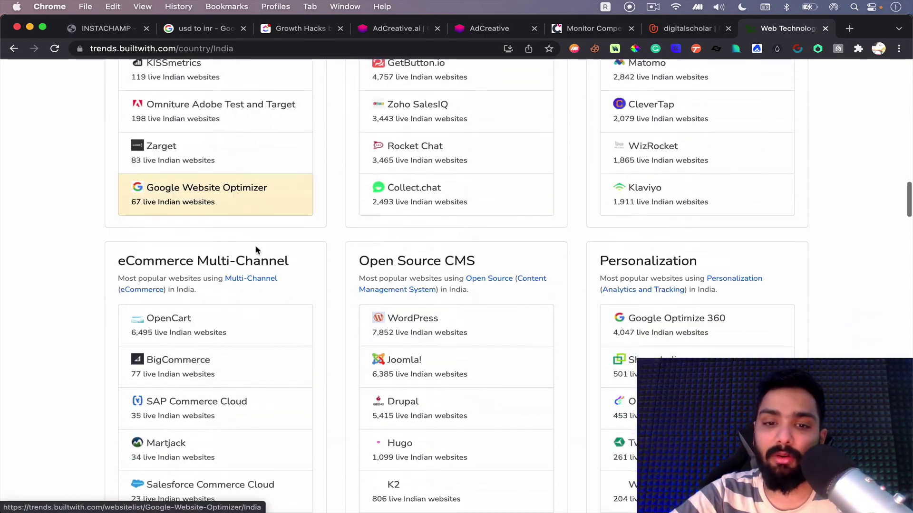
{"action": "scroll", "coordinate": [256, 250], "scroll_direction": "down", "scroll_amount": 5}
{"action": "scroll", "coordinate": [256, 250], "scroll_direction": "down", "scroll_amount": 5}
{"action": "scroll", "coordinate": [256, 250], "scroll_direction": "down", "scroll_amount": 5}
{"action": "scroll", "coordinate": [256, 249], "scroll_direction": "down", "scroll_amount": 5}
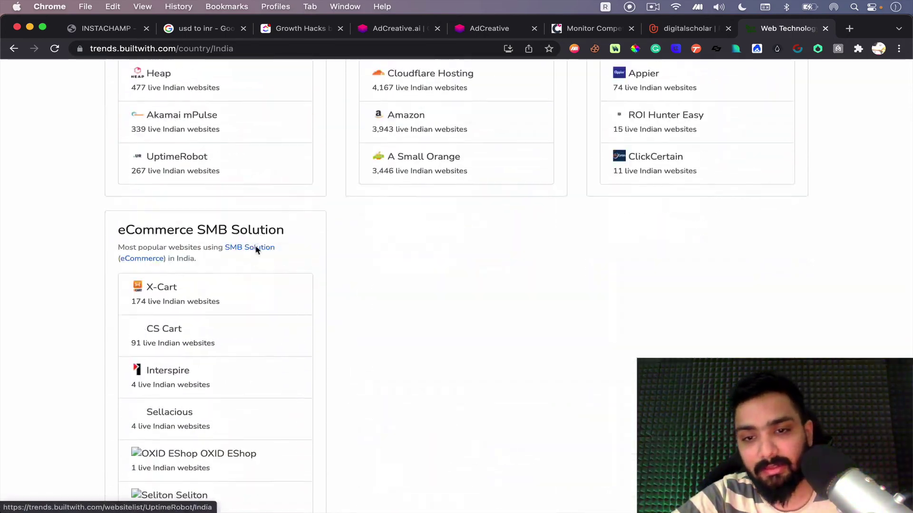
{"action": "scroll", "coordinate": [256, 249], "scroll_direction": "up", "scroll_amount": 15}
{"action": "scroll", "coordinate": [256, 250], "scroll_direction": "up", "scroll_amount": 15}
{"action": "scroll", "coordinate": [256, 249], "scroll_direction": "up", "scroll_amount": 2}
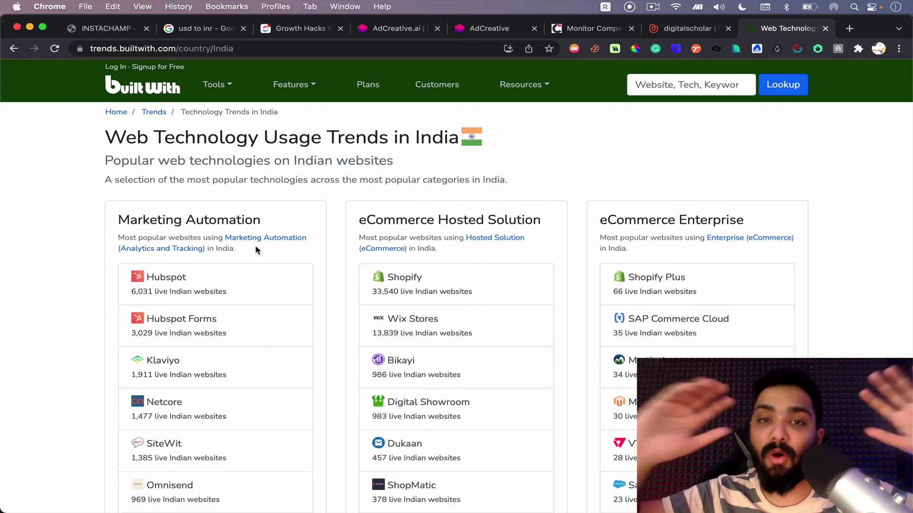
Step: Return to the AdCreative project and Save & Generate the Digital Scholar creatives
{"action": "left_click", "coordinate": [485, 34]}
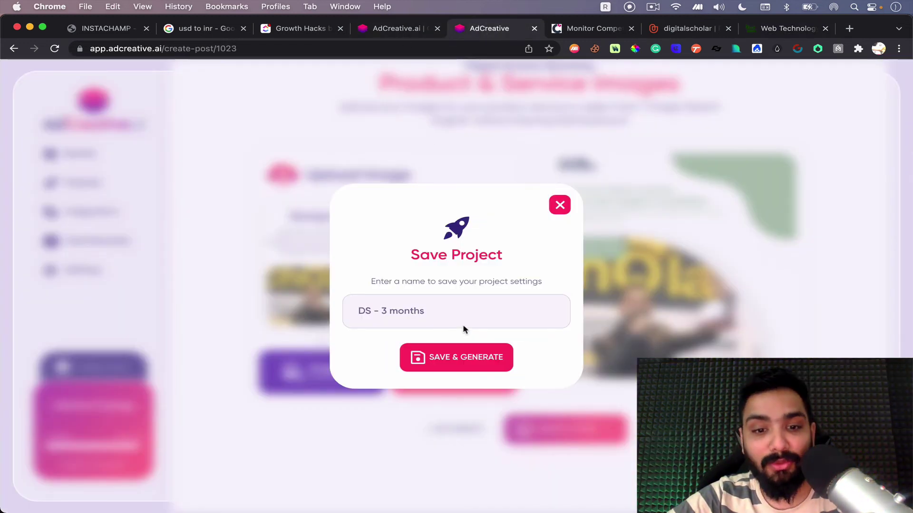
{"action": "left_click", "coordinate": [652, 8]}
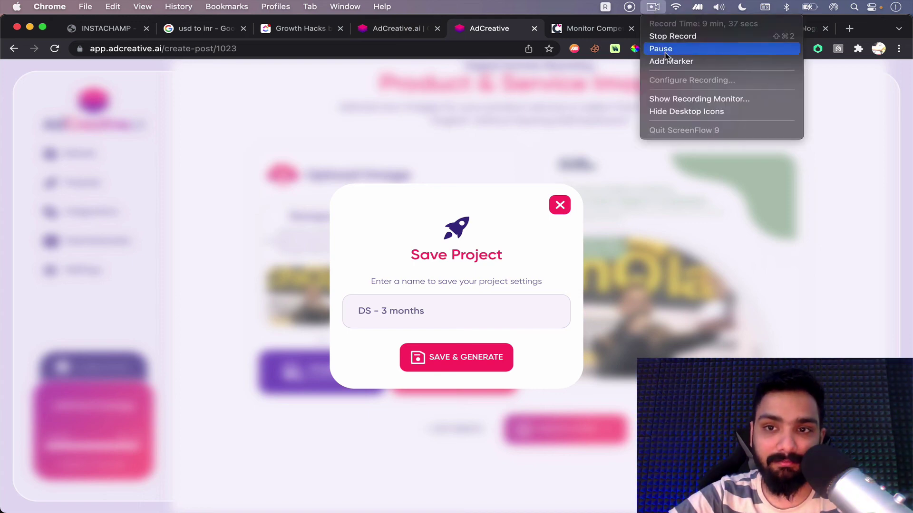
{"action": "left_click", "coordinate": [666, 49]}
Step: Scroll through the Generated Posts grid of 3-Months Program creatives scored 97/100 to 50/100
{"action": "scroll", "coordinate": [575, 222], "scroll_direction": "down", "scroll_amount": 3}
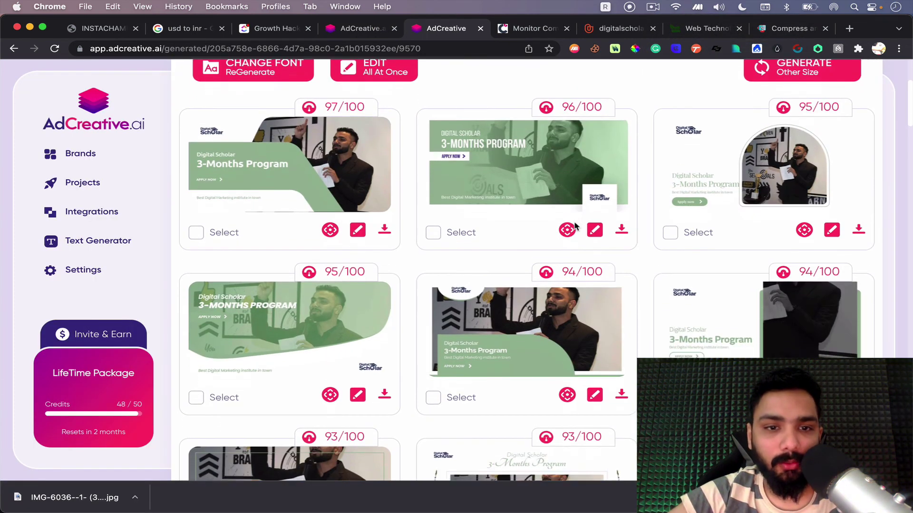
{"action": "scroll", "coordinate": [556, 245], "scroll_direction": "down", "scroll_amount": 2}
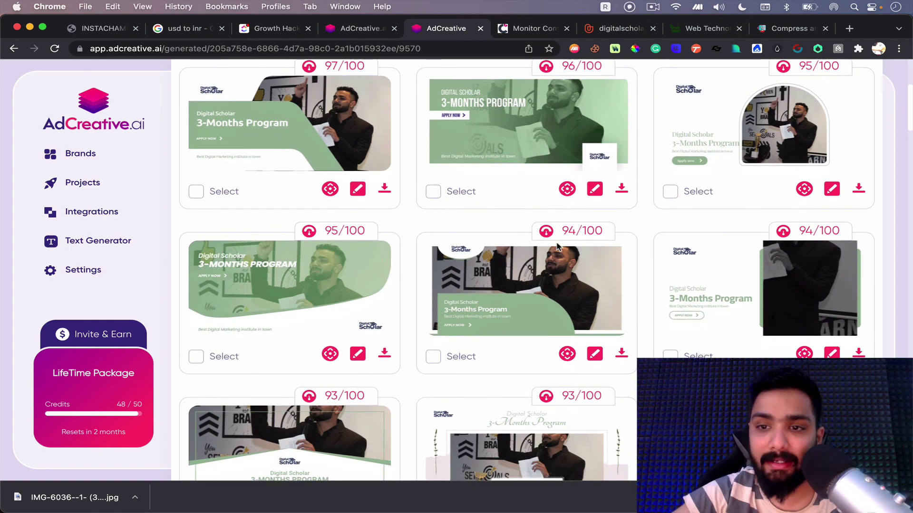
{"action": "scroll", "coordinate": [328, 103], "scroll_direction": "up", "scroll_amount": 1}
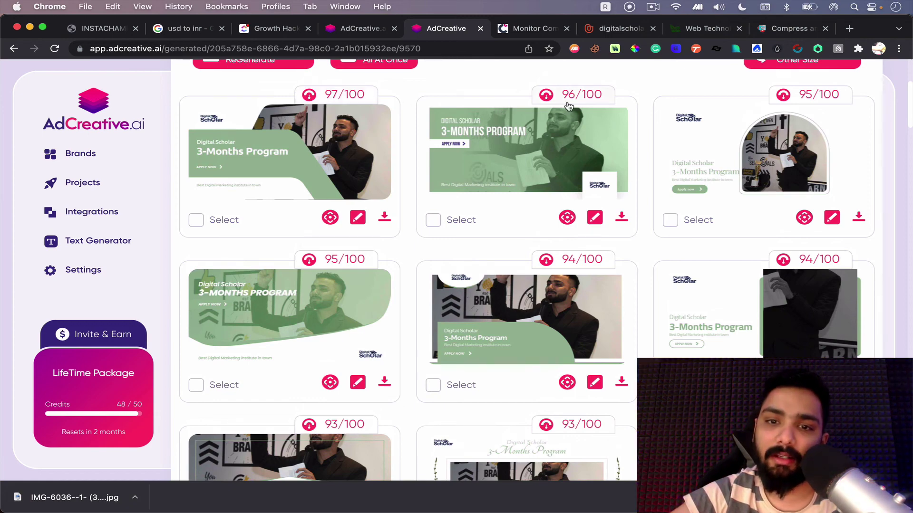
{"action": "scroll", "coordinate": [710, 238], "scroll_direction": "down", "scroll_amount": 1}
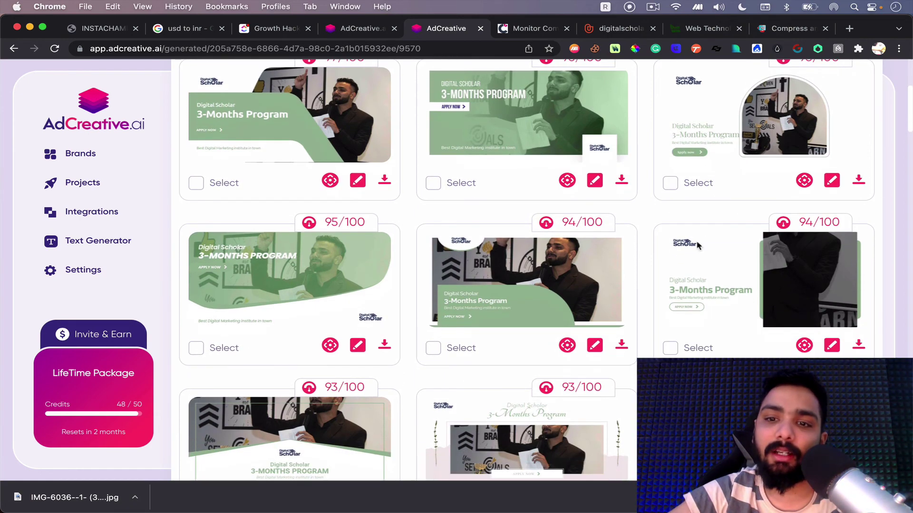
{"action": "scroll", "coordinate": [718, 285], "scroll_direction": "down", "scroll_amount": 2}
{"action": "scroll", "coordinate": [718, 298], "scroll_direction": "down", "scroll_amount": 3}
{"action": "scroll", "coordinate": [718, 298], "scroll_direction": "down", "scroll_amount": 2}
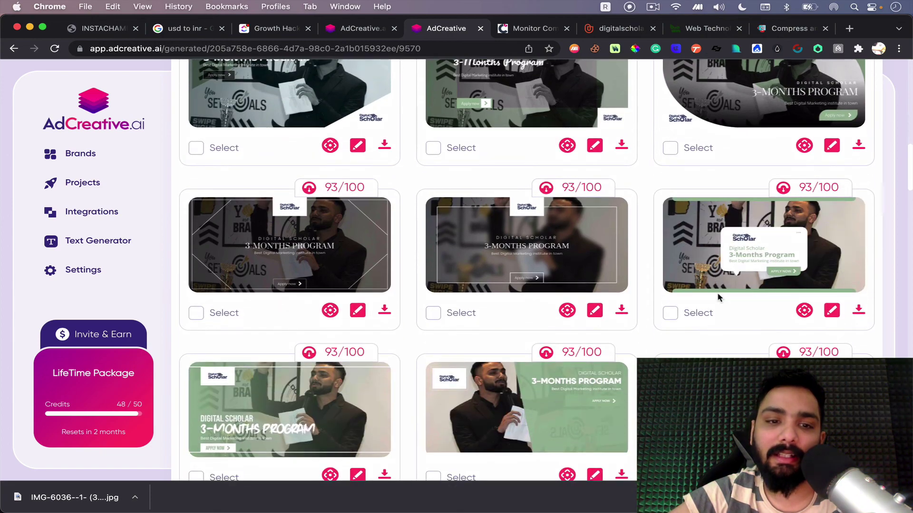
{"action": "scroll", "coordinate": [717, 298], "scroll_direction": "down", "scroll_amount": 2}
{"action": "scroll", "coordinate": [718, 298], "scroll_direction": "down", "scroll_amount": 2}
{"action": "scroll", "coordinate": [719, 298], "scroll_direction": "down", "scroll_amount": 1}
{"action": "scroll", "coordinate": [718, 298], "scroll_direction": "down", "scroll_amount": 4}
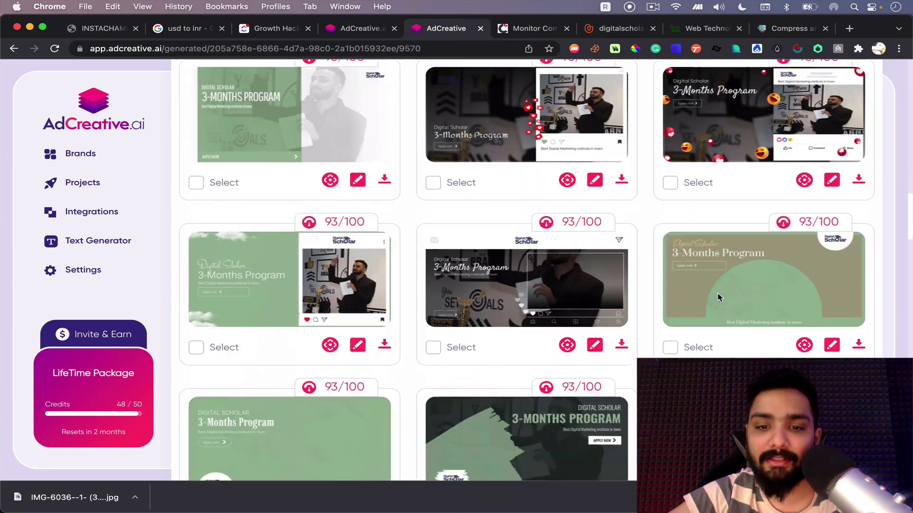
{"action": "scroll", "coordinate": [719, 298], "scroll_direction": "down", "scroll_amount": 4}
{"action": "scroll", "coordinate": [719, 298], "scroll_direction": "down", "scroll_amount": 3}
{"action": "scroll", "coordinate": [719, 298], "scroll_direction": "down", "scroll_amount": 4}
{"action": "scroll", "coordinate": [718, 298], "scroll_direction": "down", "scroll_amount": 3}
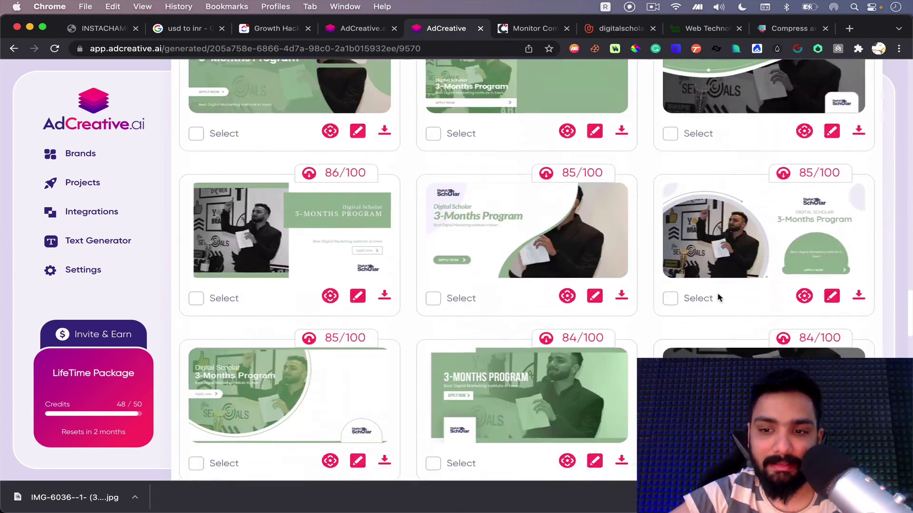
{"action": "scroll", "coordinate": [719, 298], "scroll_direction": "down", "scroll_amount": 3}
{"action": "scroll", "coordinate": [719, 298], "scroll_direction": "down", "scroll_amount": 5}
{"action": "scroll", "coordinate": [719, 298], "scroll_direction": "down", "scroll_amount": 5}
{"action": "scroll", "coordinate": [719, 298], "scroll_direction": "down", "scroll_amount": 2}
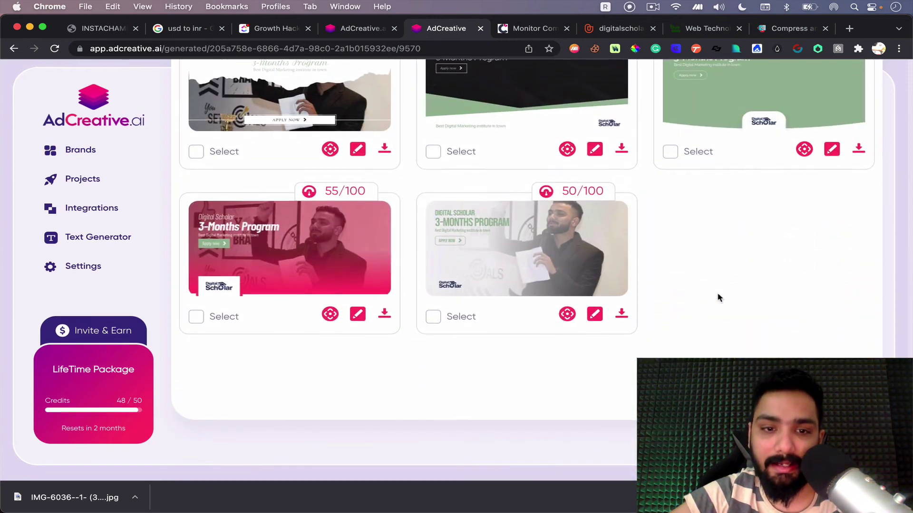
{"action": "scroll", "coordinate": [719, 298], "scroll_direction": "up", "scroll_amount": 7}
{"action": "scroll", "coordinate": [718, 298], "scroll_direction": "up", "scroll_amount": 15}
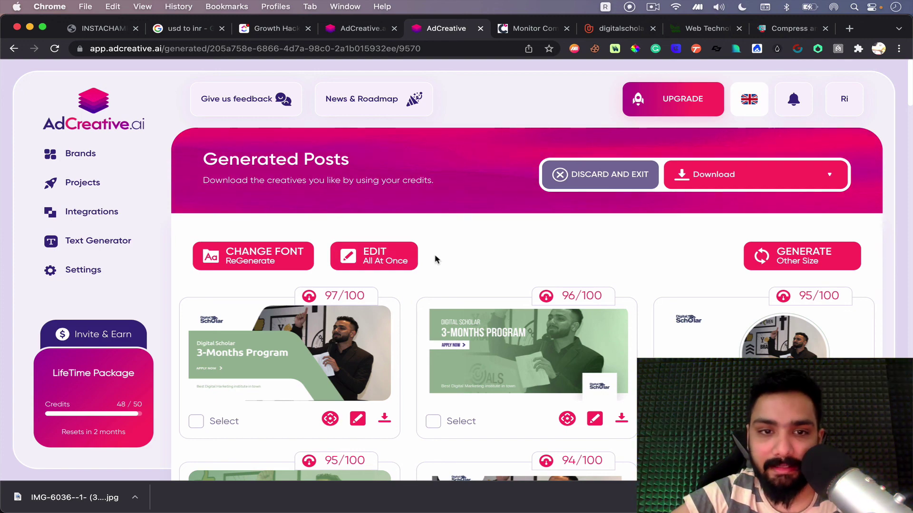
{"action": "scroll", "coordinate": [435, 259], "scroll_direction": "down", "scroll_amount": 1}
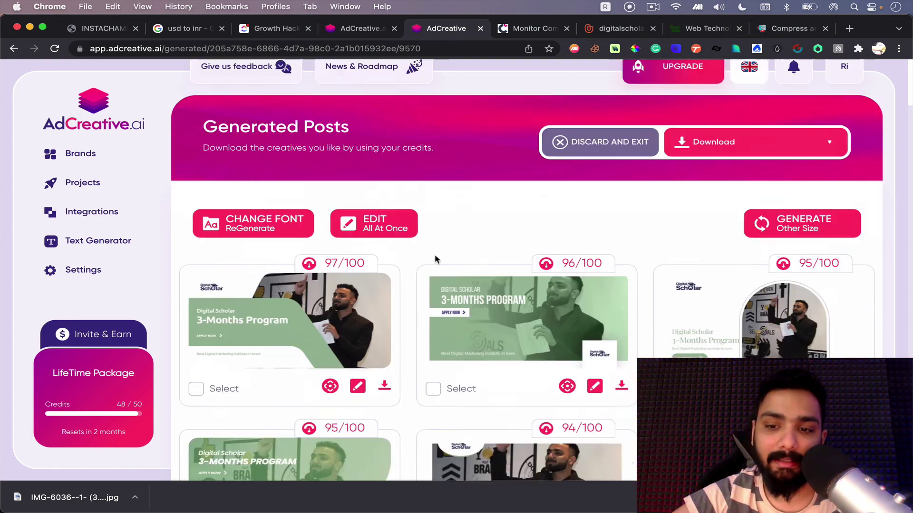
{"action": "scroll", "coordinate": [434, 259], "scroll_direction": "down", "scroll_amount": 6}
{"action": "scroll", "coordinate": [434, 259], "scroll_direction": "down", "scroll_amount": 3}
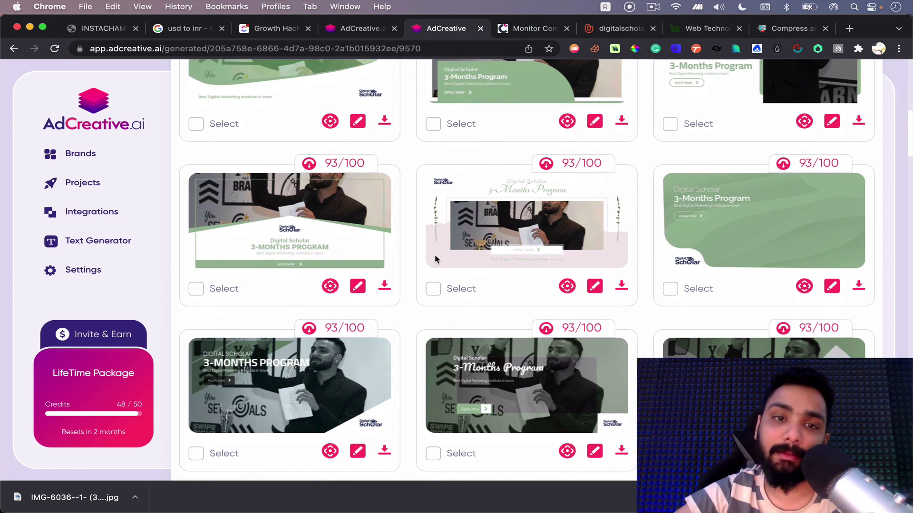